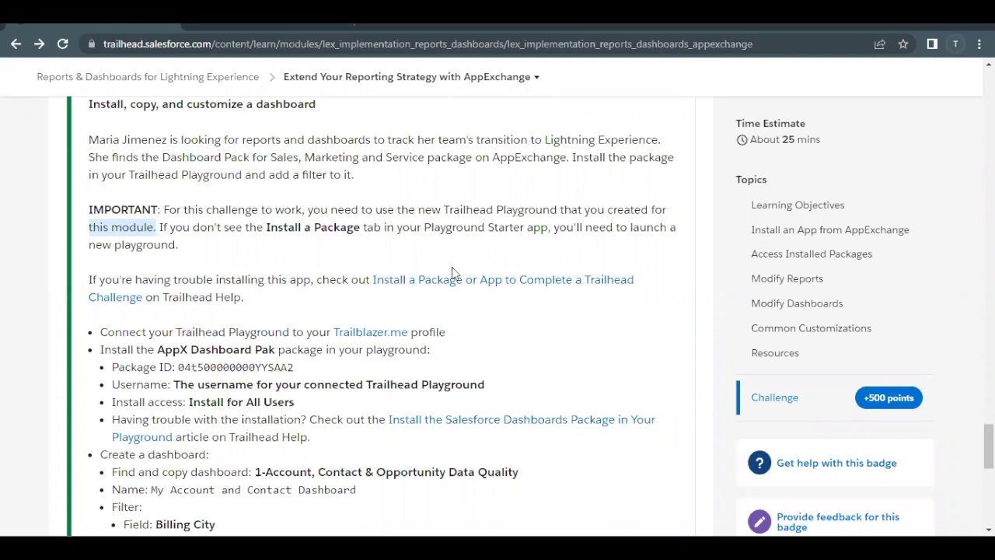
Step: Review the challenge's dashboard names and the AppX Dashboard Pak package ID 04t500000000YYSAA2
scroll(451, 267, "down", 2)
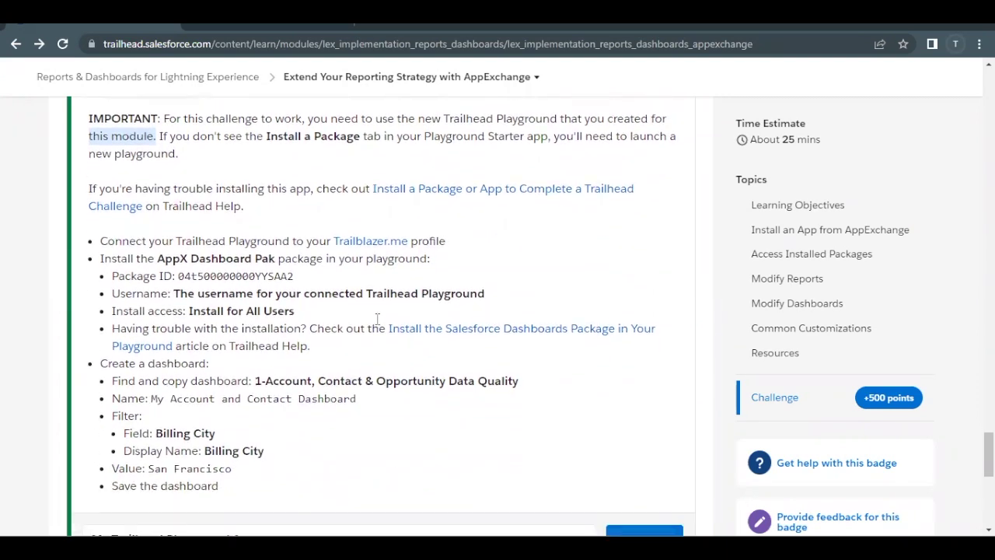
left_click_drag(149, 397, 356, 397)
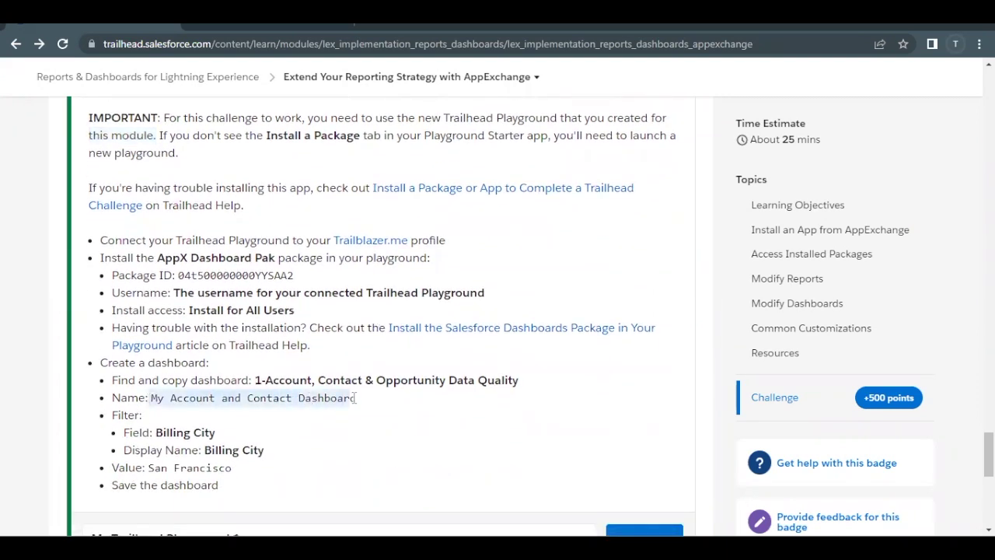
left_click(356, 397)
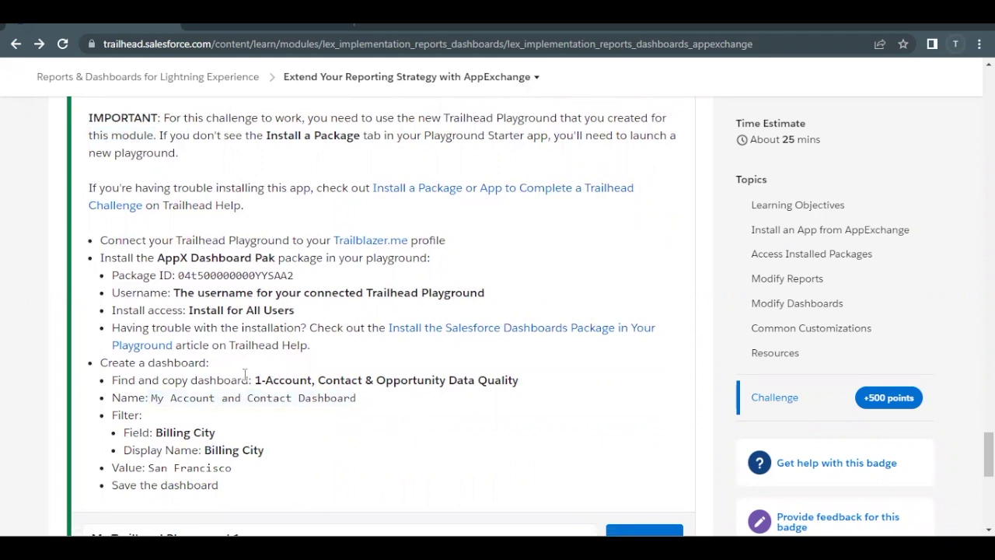
left_click_drag(255, 380, 515, 381)
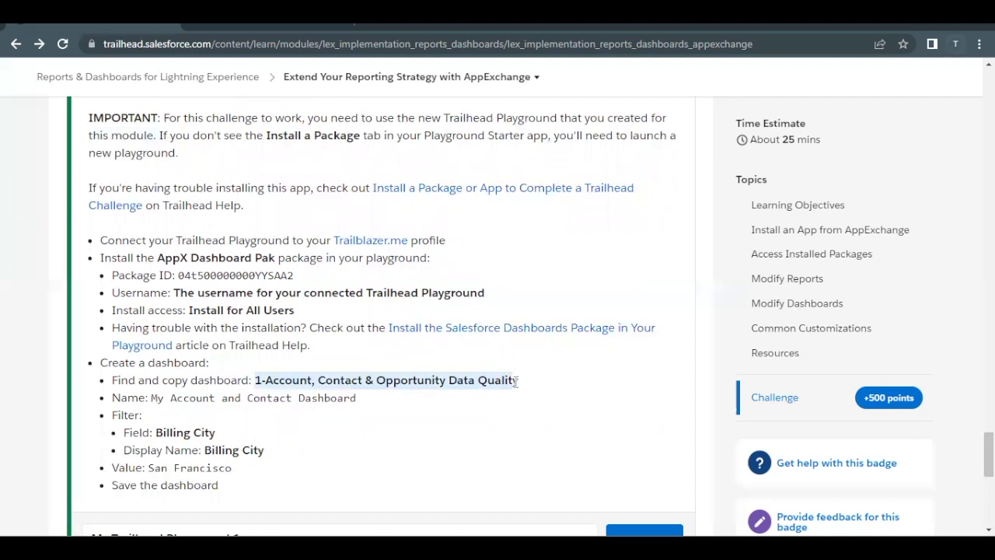
left_click_drag(157, 257, 277, 258)
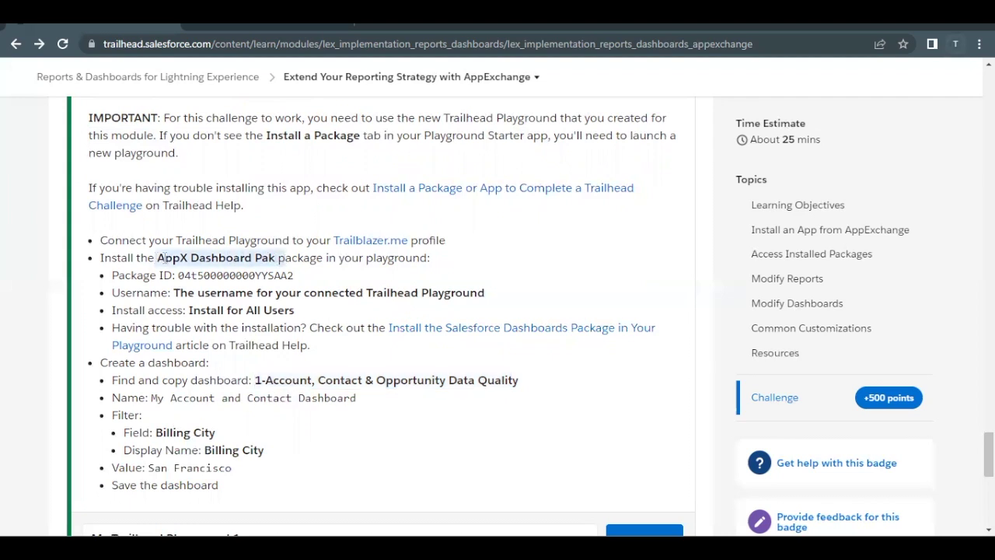
double_click(223, 275)
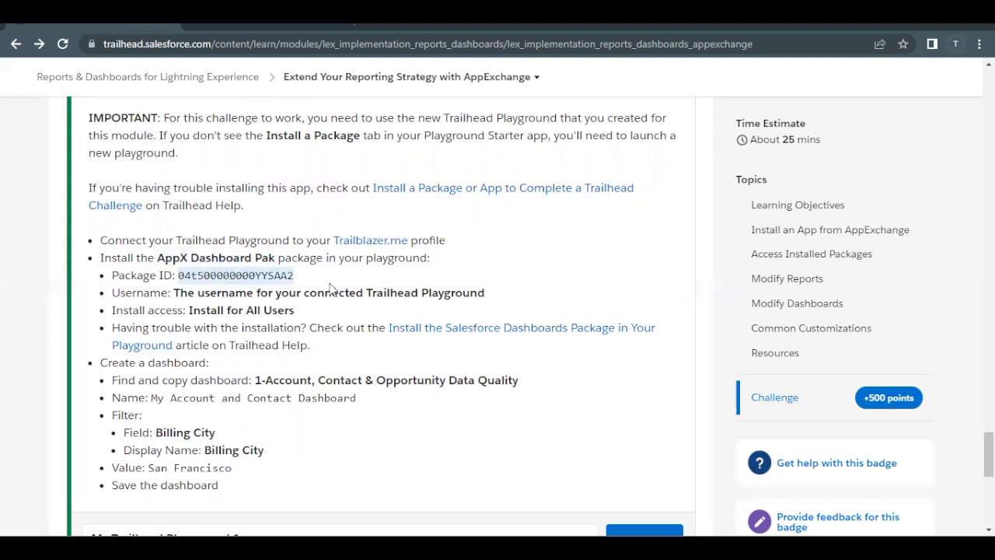
Step: Review the note about using a new playground, then switch to the Trailhead Playground
scroll(330, 289, "up", 1)
scroll(329, 288, "down", 1)
scroll(426, 398, "up", 1)
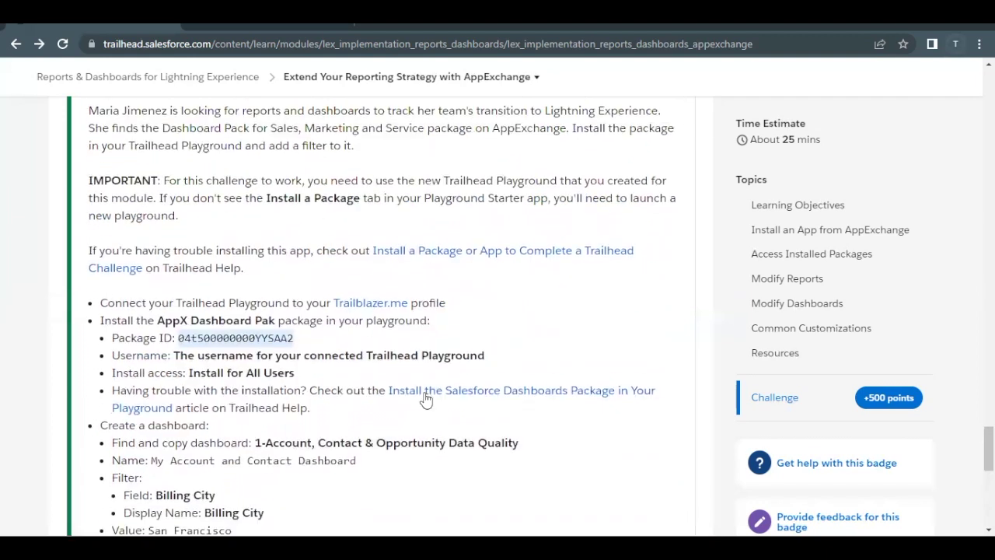
scroll(406, 405, "up", 1)
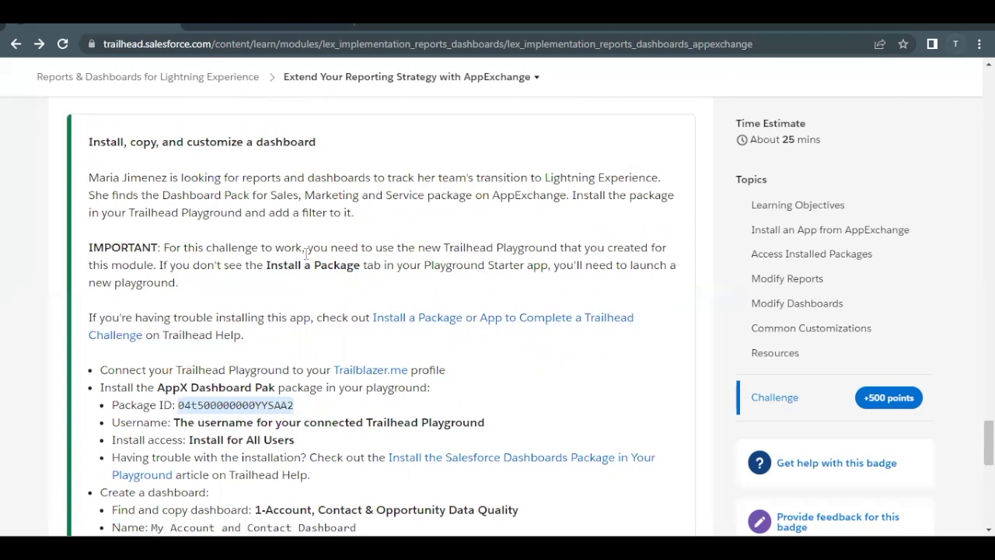
left_click_drag(307, 251, 678, 258)
left_click_drag(153, 267, 91, 268)
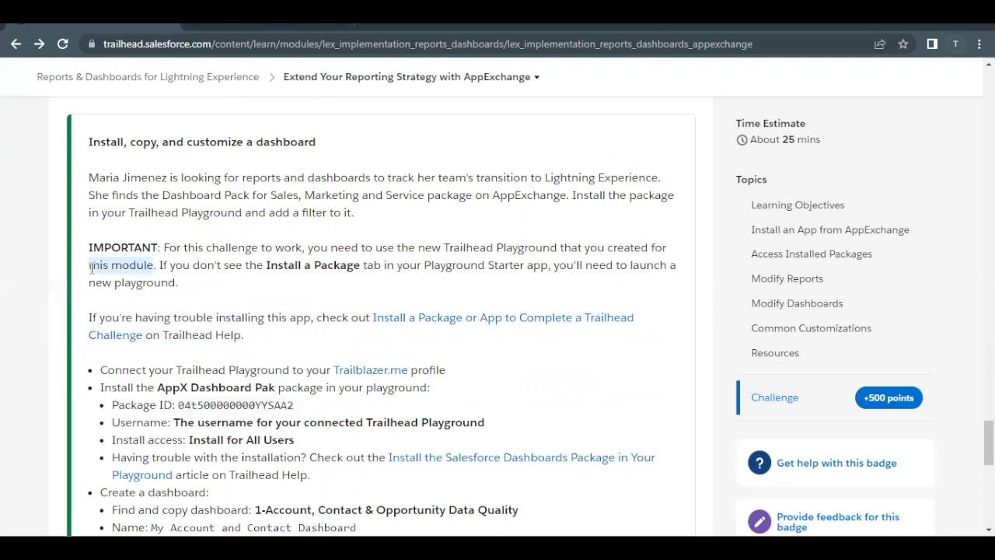
left_click(287, 28)
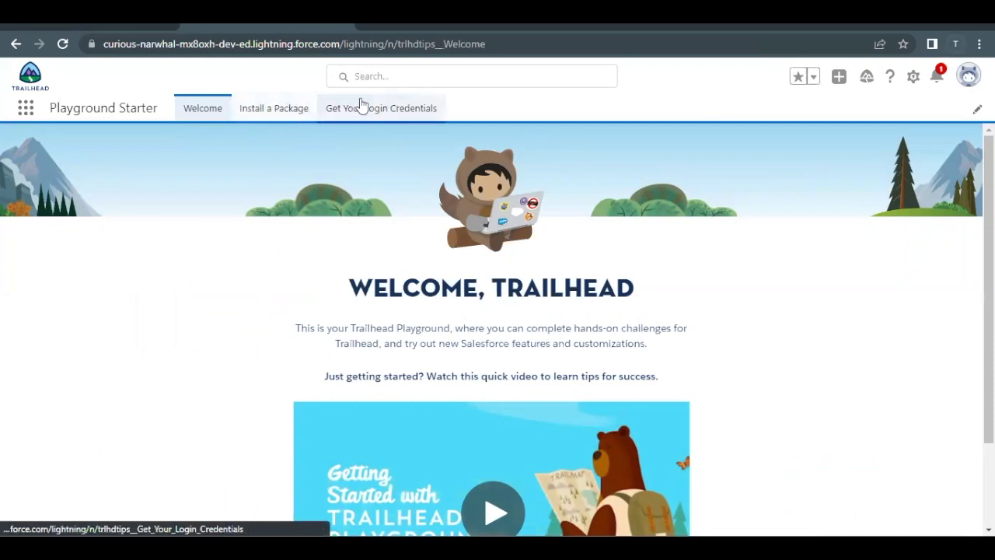
Step: Open Install a Package and copy package ID 04t500000000YYSAA2 from the Trailhead challenge
left_click(269, 115)
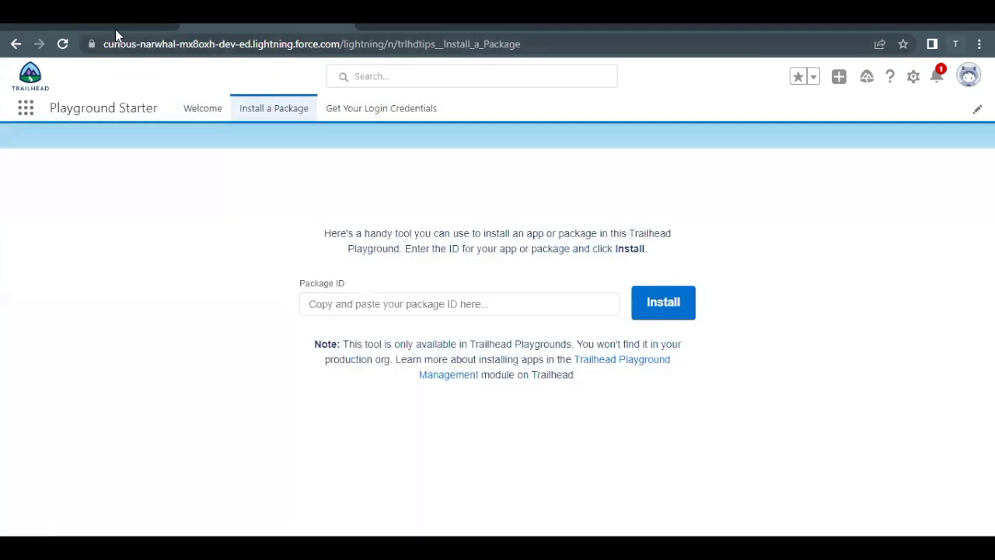
left_click(113, 28)
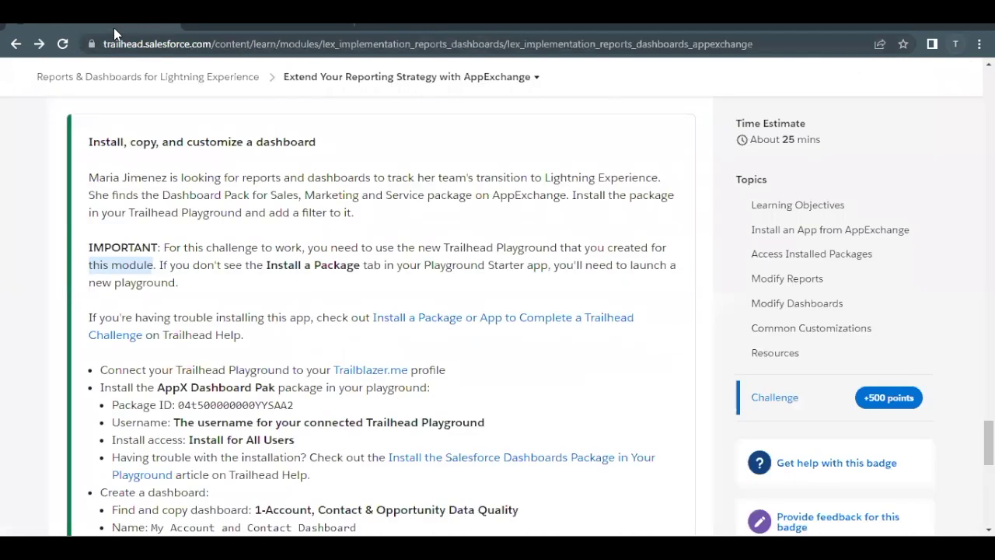
triple_click(196, 401)
left_click(197, 402)
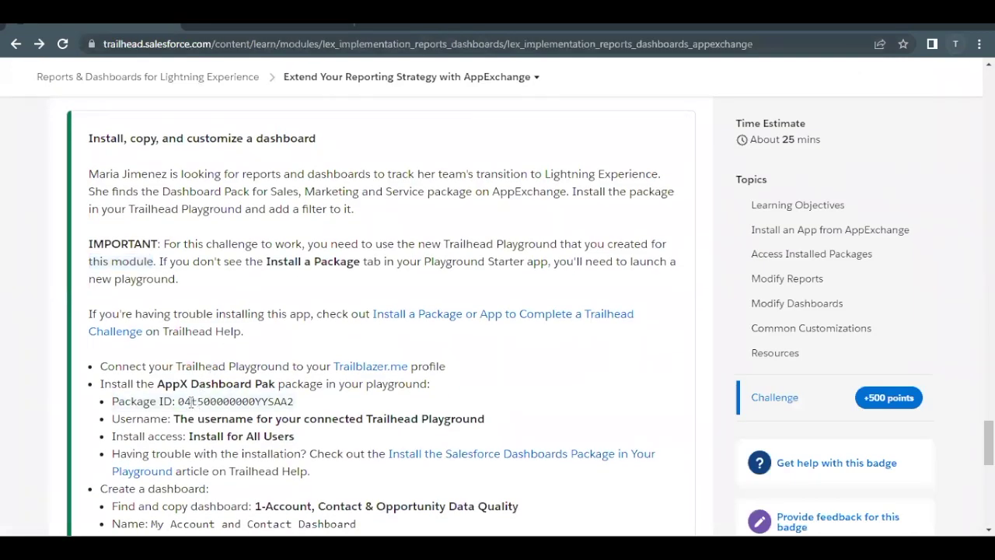
left_click_drag(181, 401, 295, 403)
key("ctrl+c")
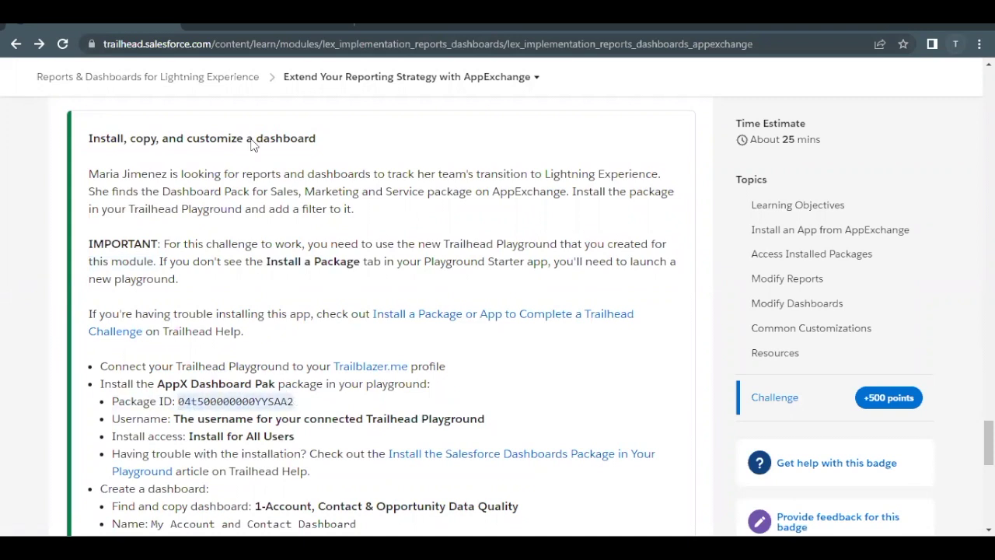
Step: Paste the package ID into the Package ID field and submit it for installation
left_click(272, 29)
left_click(383, 388)
key("ctrl+v")
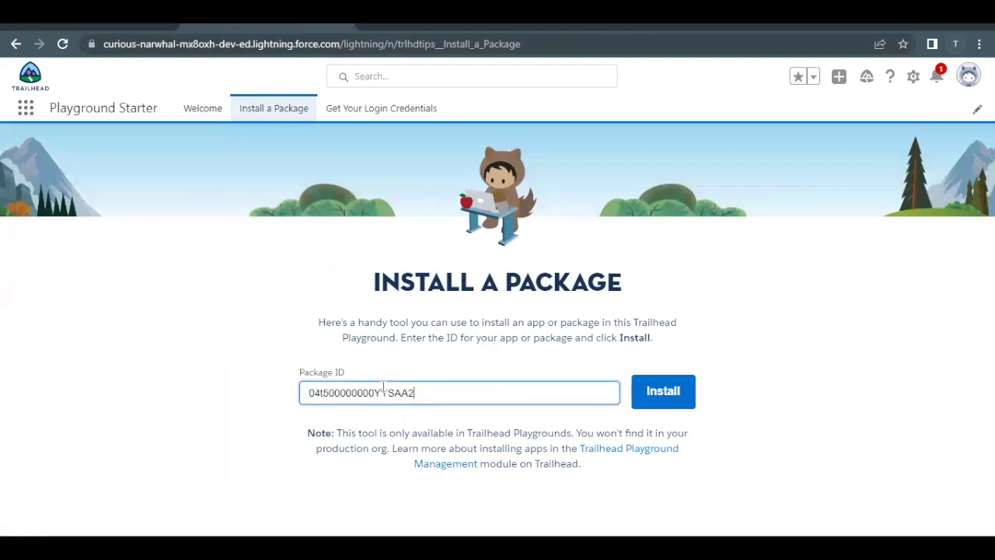
left_click(674, 400)
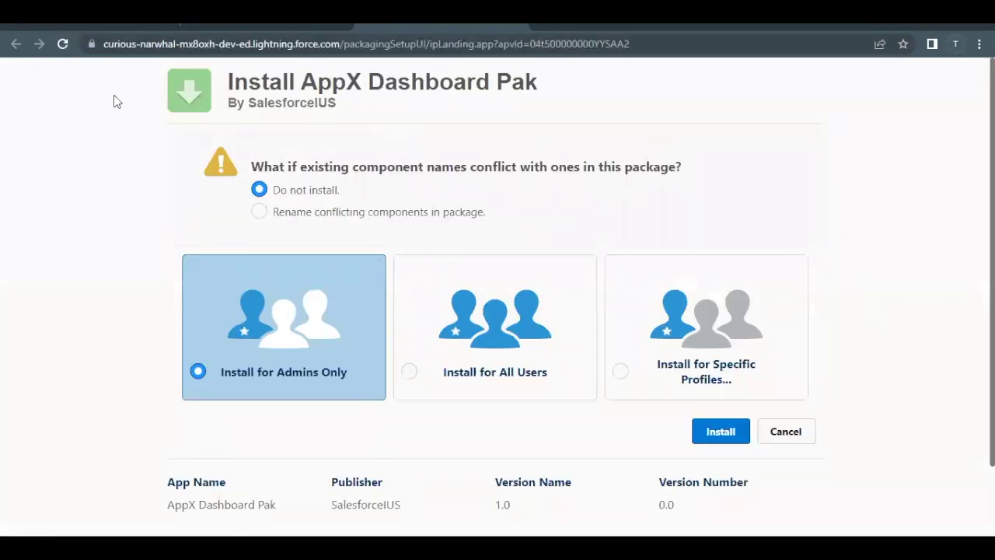
Step: Confirm on Trailhead that the package requires Install for All Users access
left_click(92, 26)
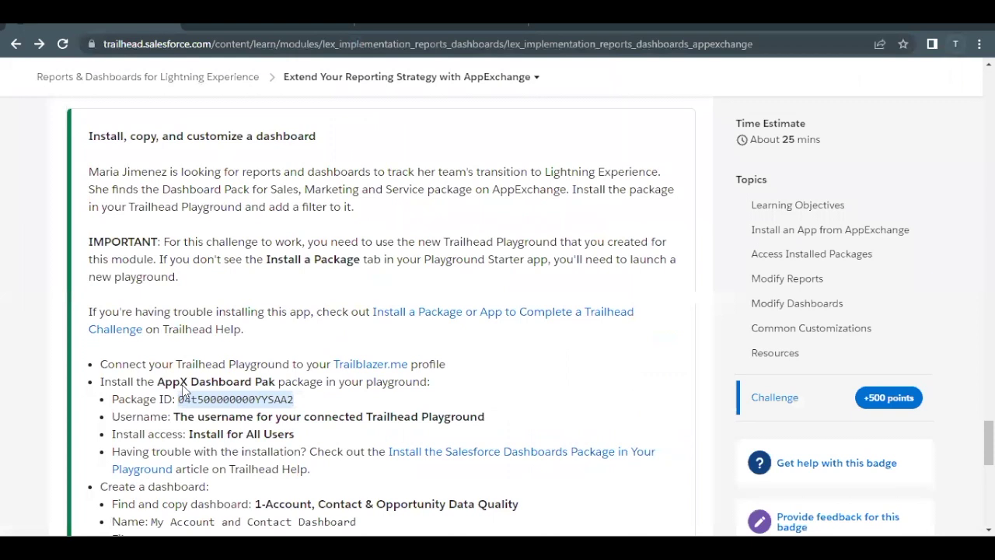
left_click_drag(187, 376, 302, 380)
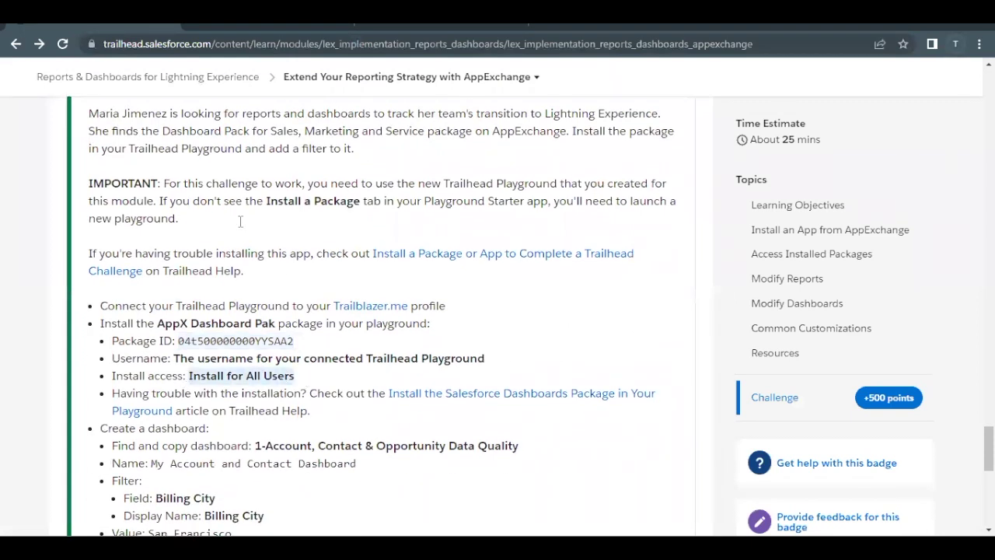
left_click(215, 28)
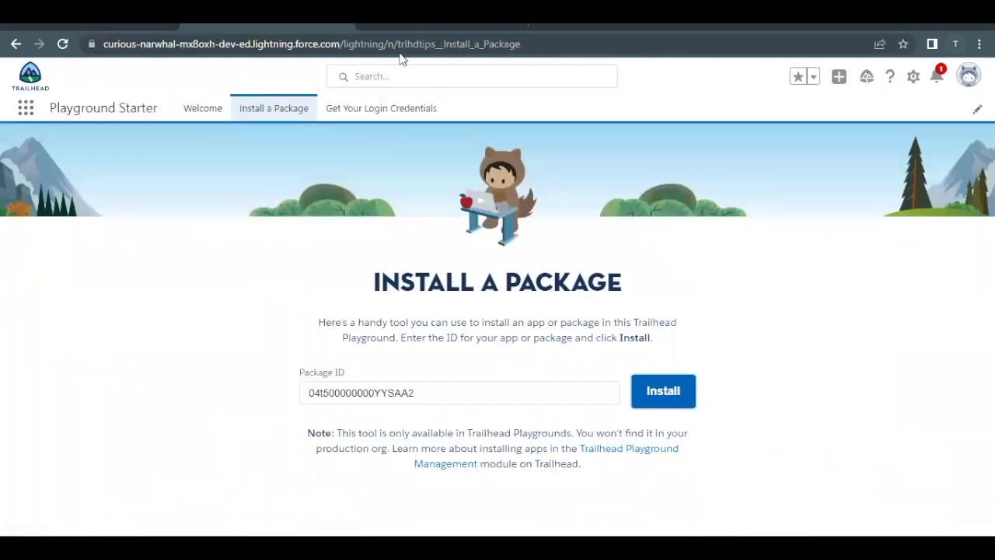
left_click(407, 26)
scroll(244, 331, "down", 2)
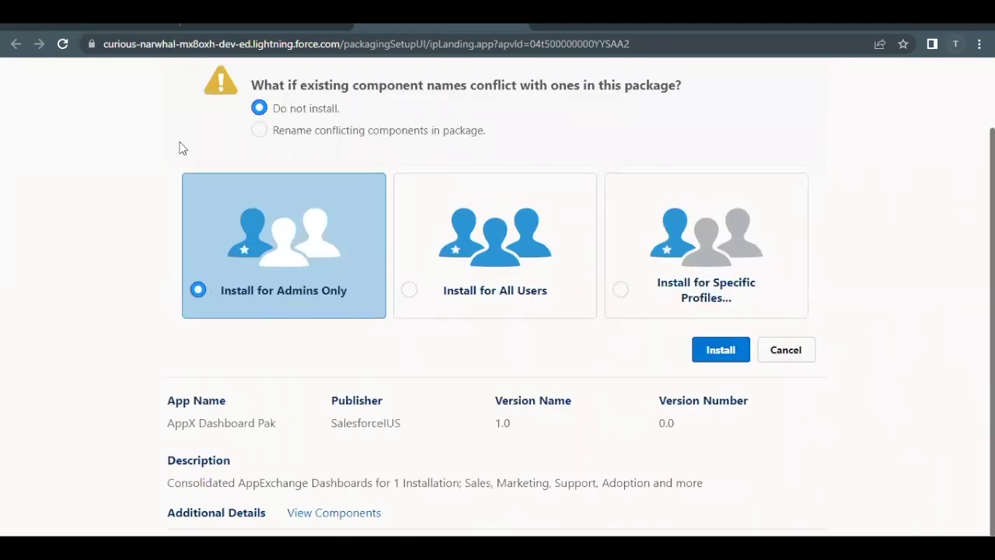
Step: Install the AppX Dashboard Pak with access granted to all users
left_click(82, 25)
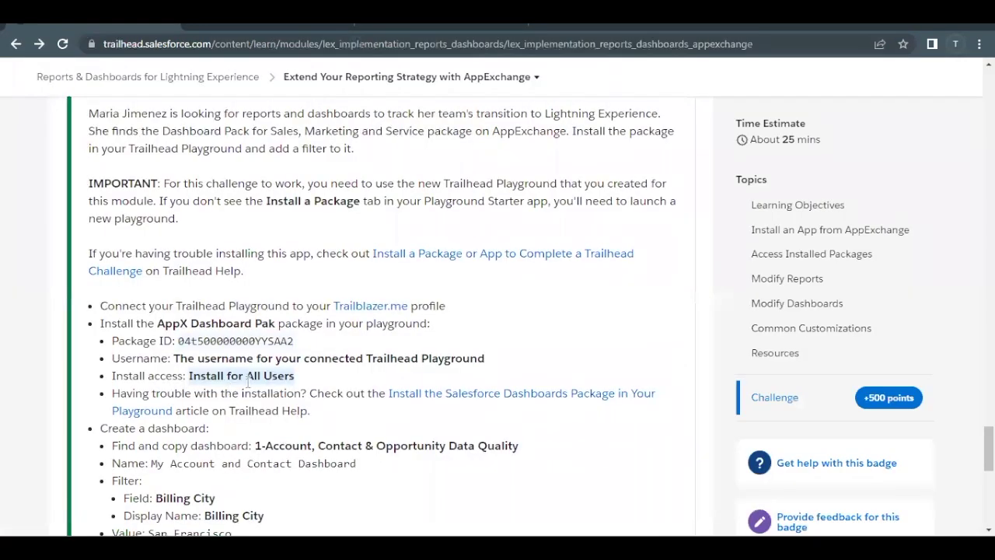
left_click(442, 30)
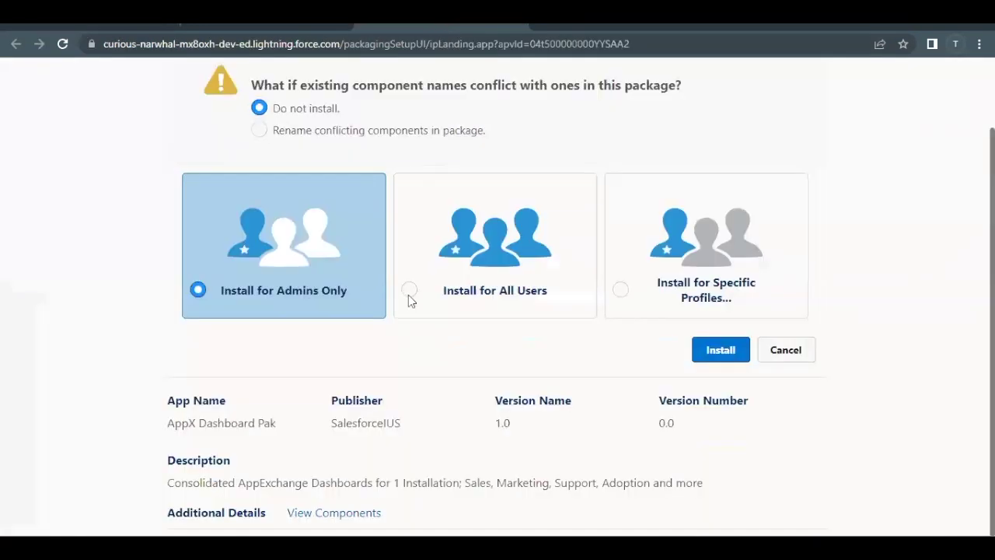
left_click(462, 300)
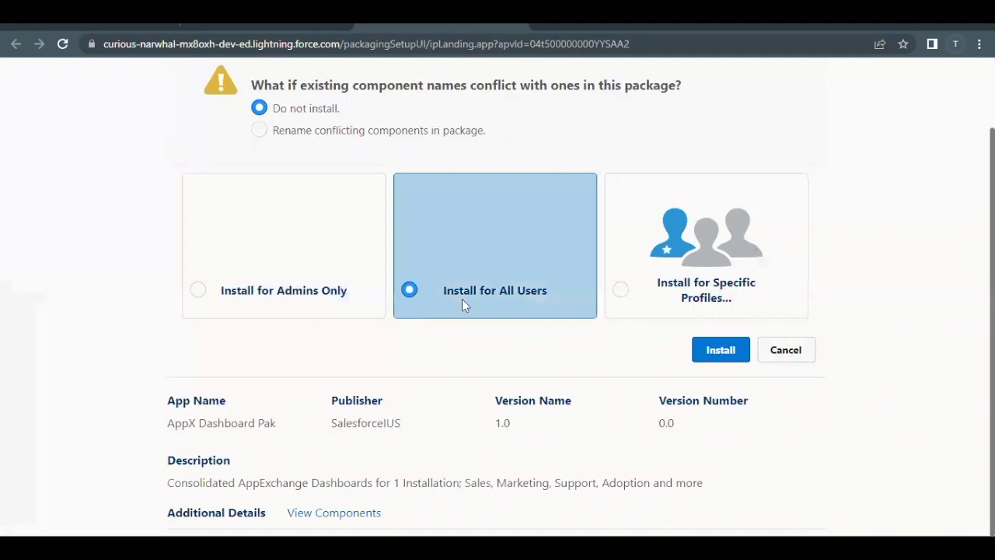
left_click(705, 347)
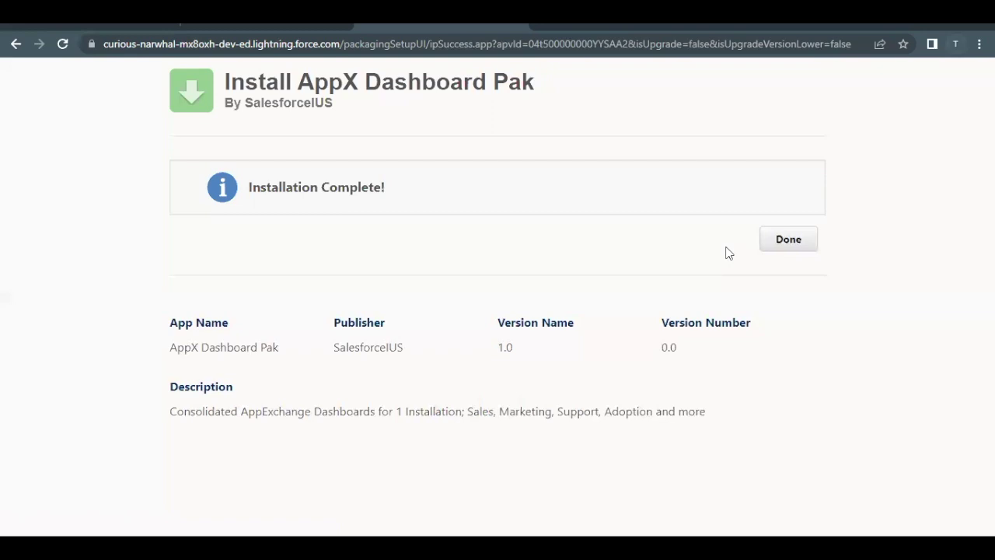
Step: Finish the install, verify AppX Dashboard Pak under Installed Packages, and return to Install a Package
left_click(785, 241)
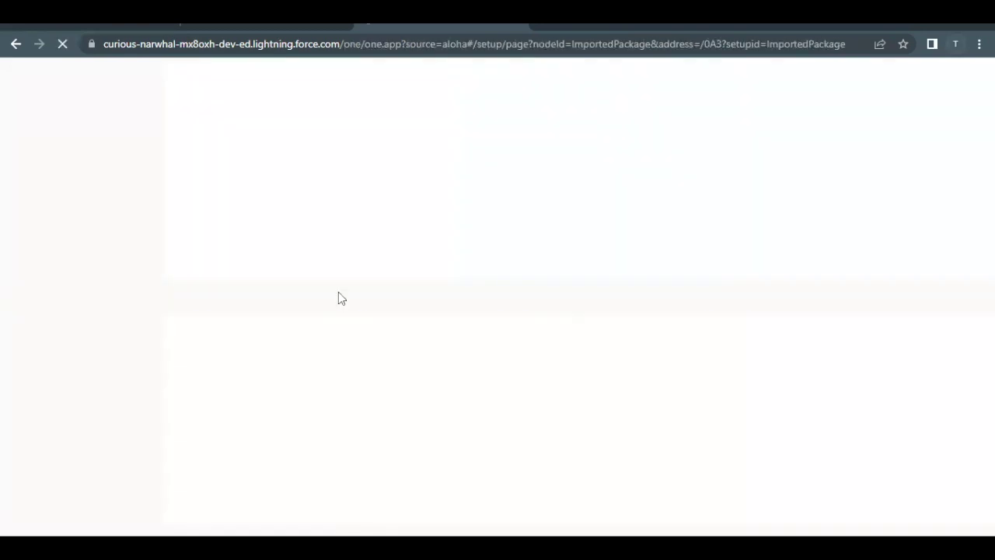
left_click(130, 28)
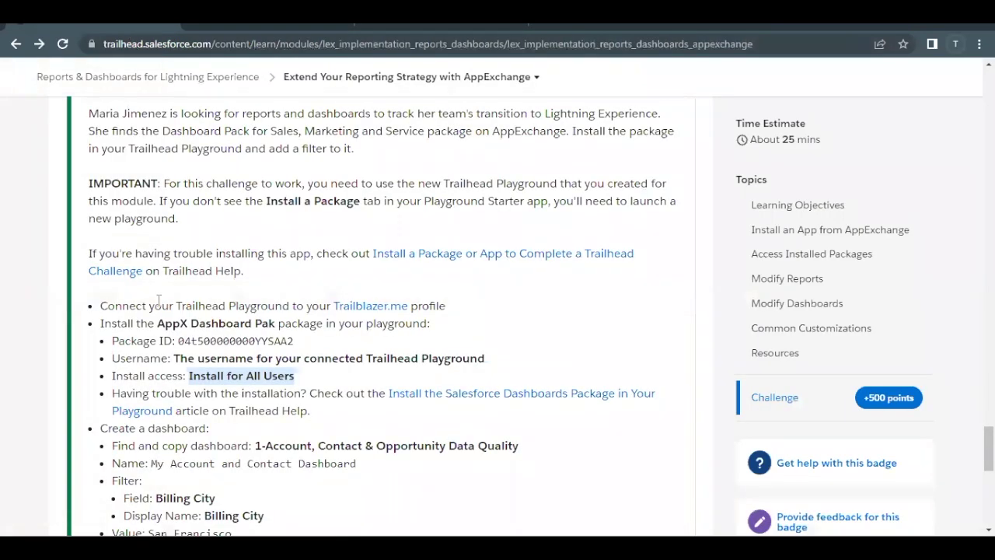
scroll(159, 300, "down", 1)
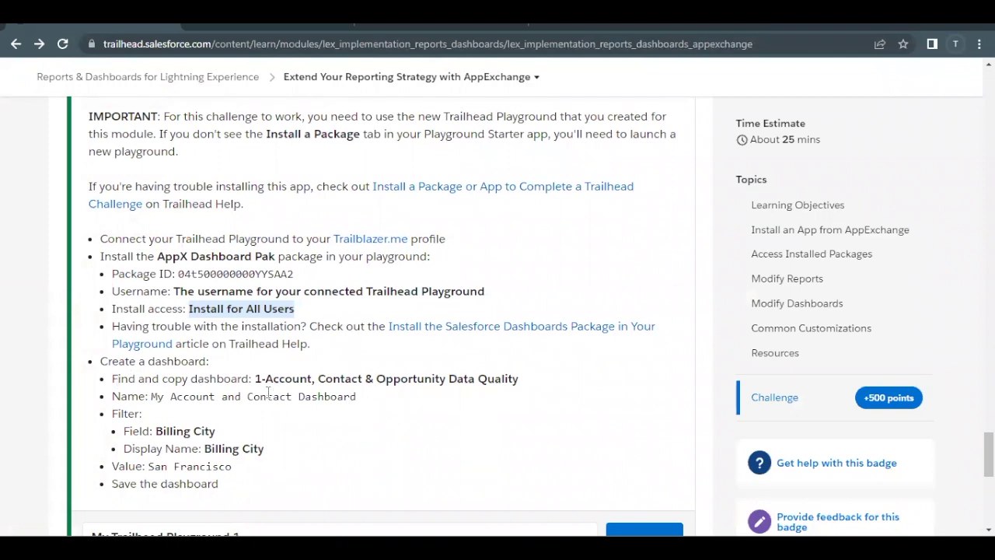
left_click_drag(254, 380, 524, 380)
left_click(437, 30)
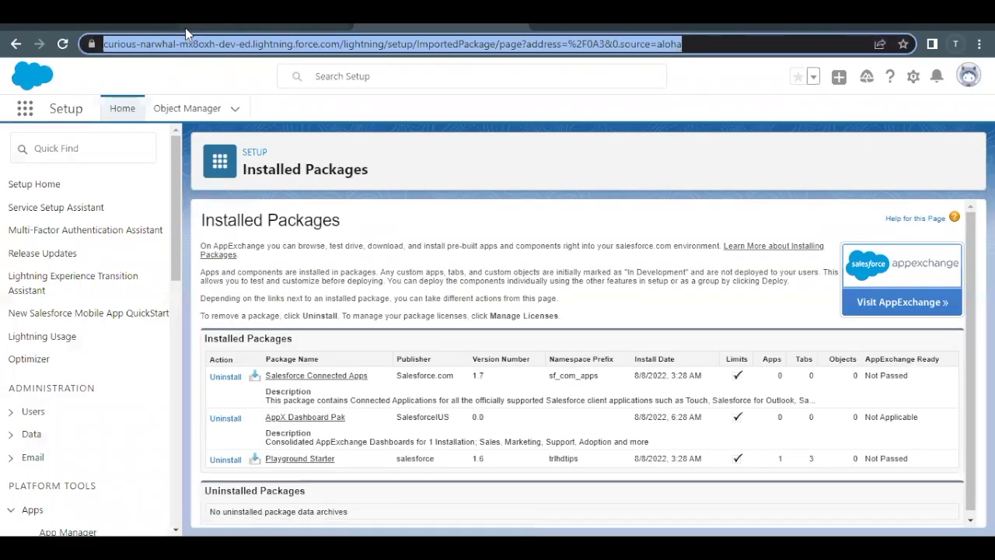
left_click(185, 28)
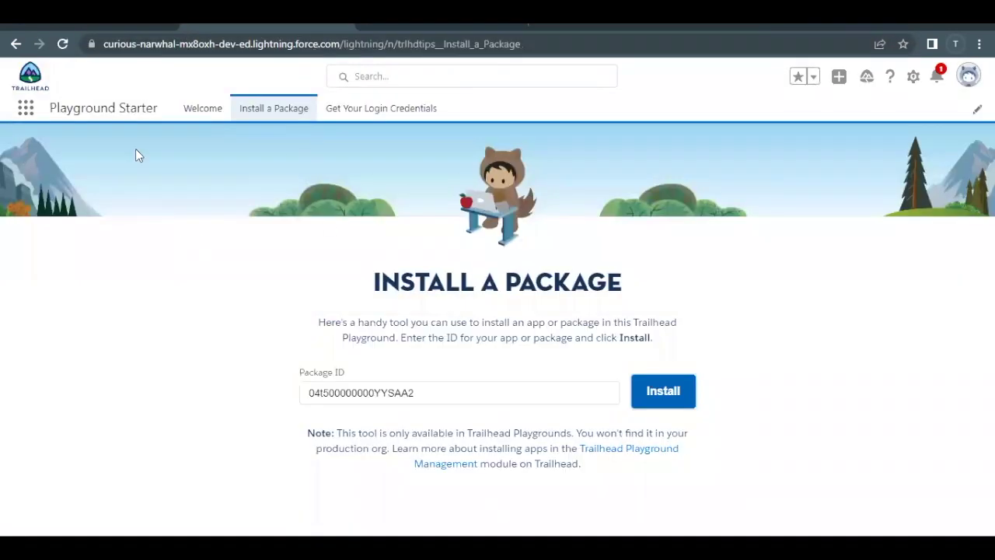
Step: Open the 1-Account, Contact & Opportunity Data Quality dashboard from All Dashboards via the App Launcher
left_click(25, 109)
type("as")
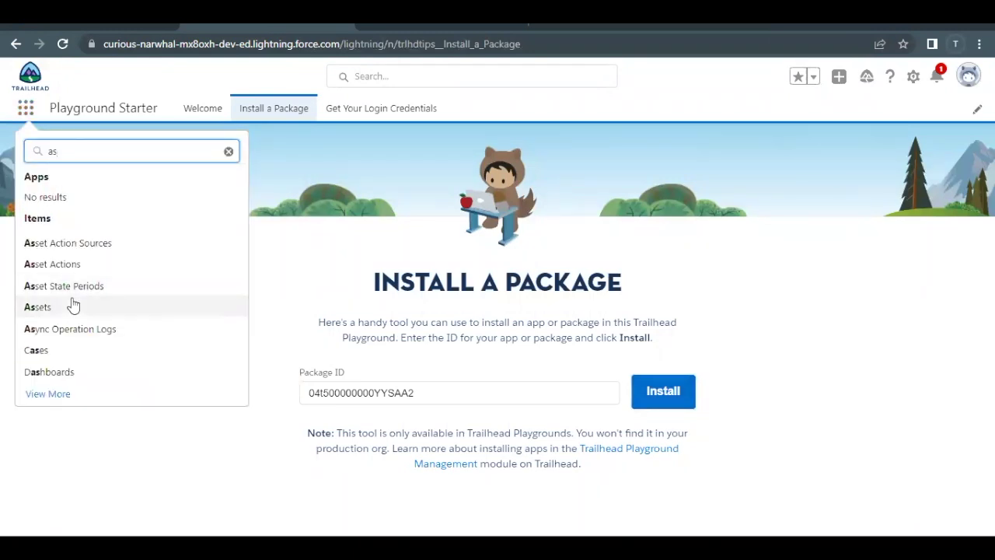
left_click(54, 372)
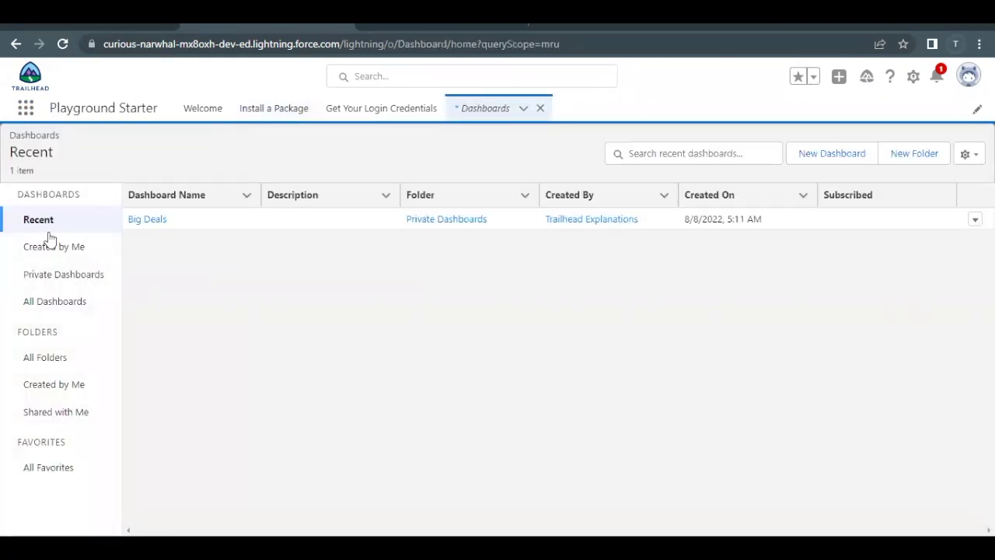
left_click(63, 300)
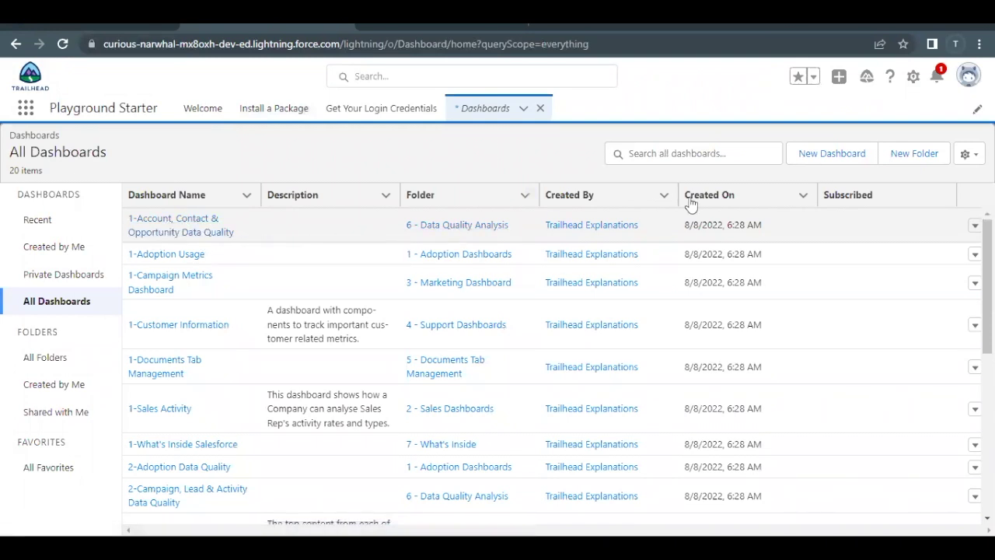
left_click(972, 227)
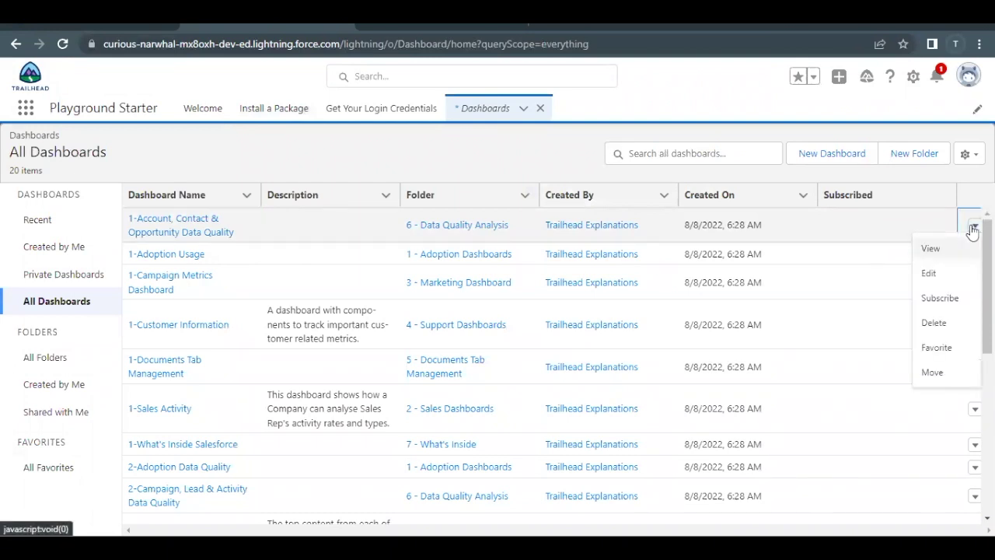
left_click(192, 225)
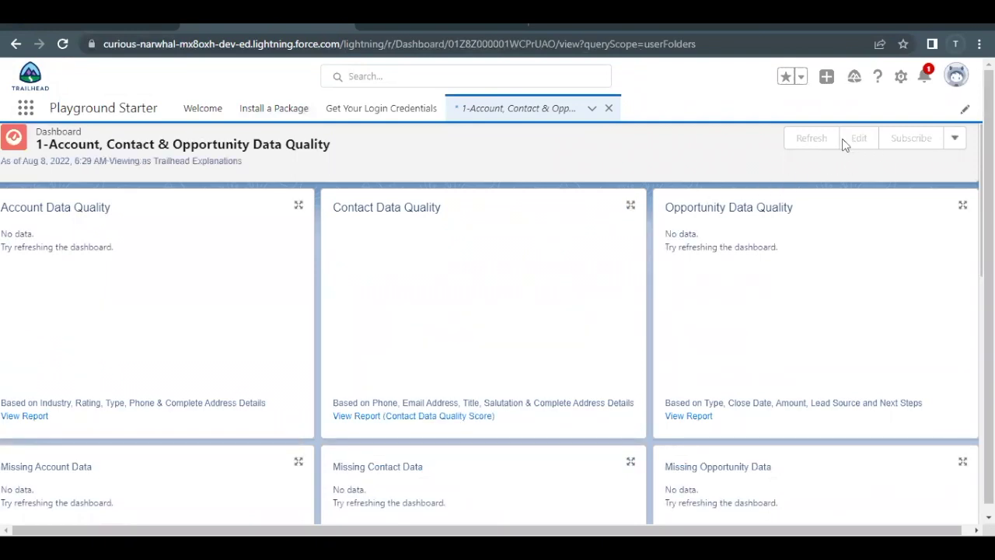
Step: Edit the Classic-created dashboard, confirming the warning, and choose Save As from the save options
left_click(857, 142)
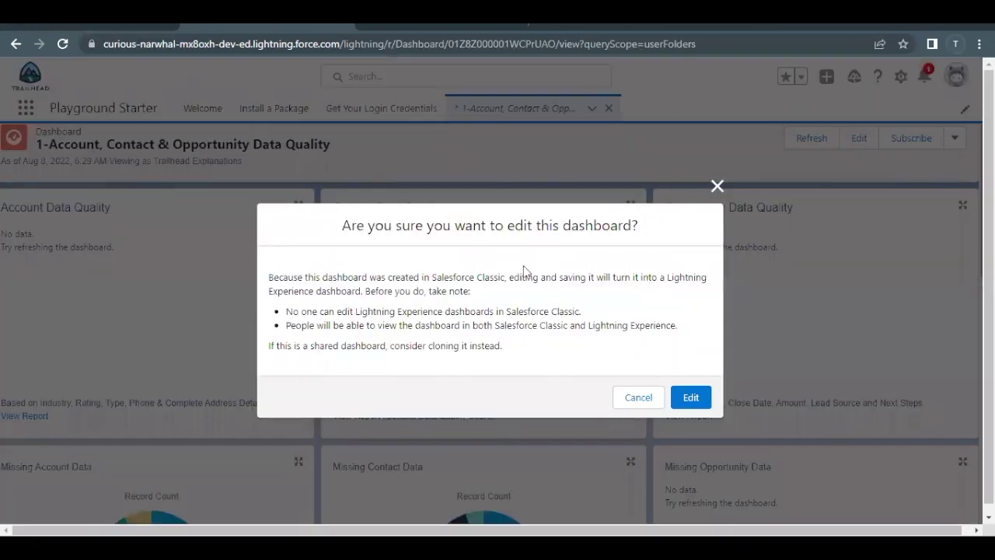
left_click(690, 396)
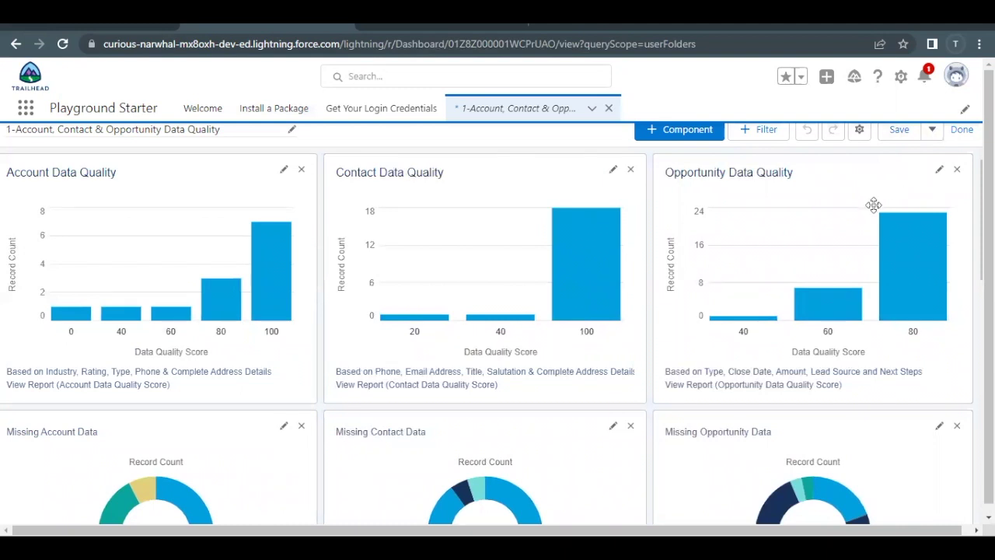
left_click(931, 131)
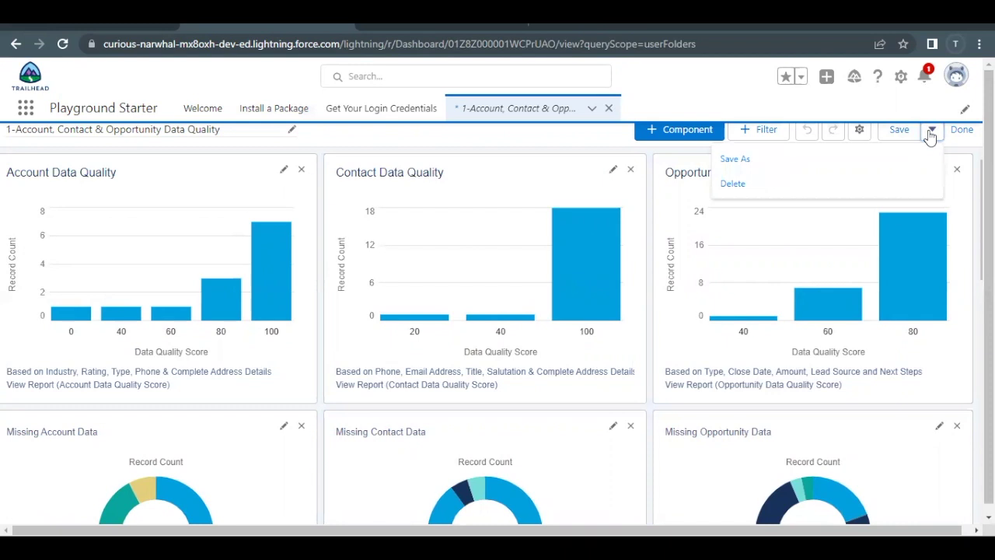
left_click(743, 163)
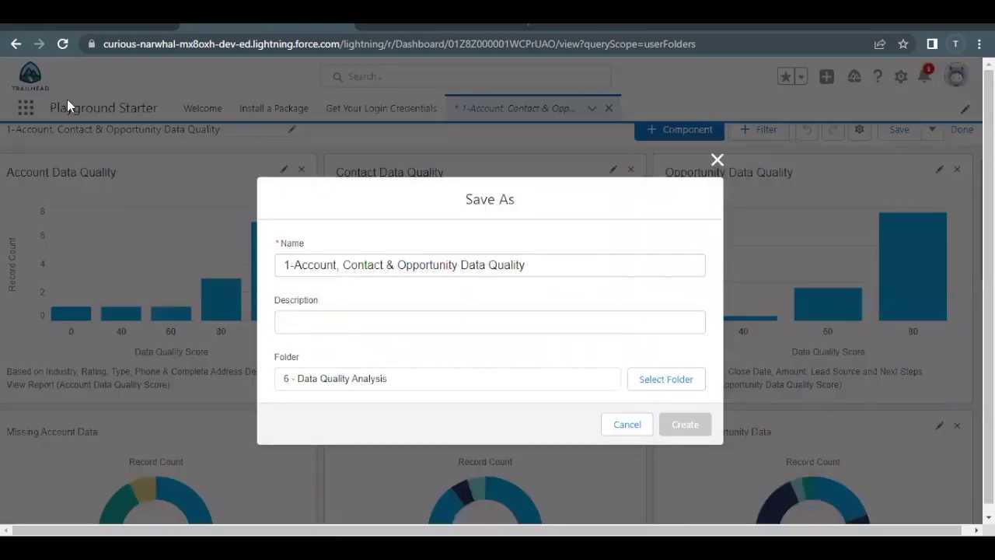
Step: Replace the prefilled name with 'My Account and Contact Dashboard', copied from Trailhead
left_click(81, 30)
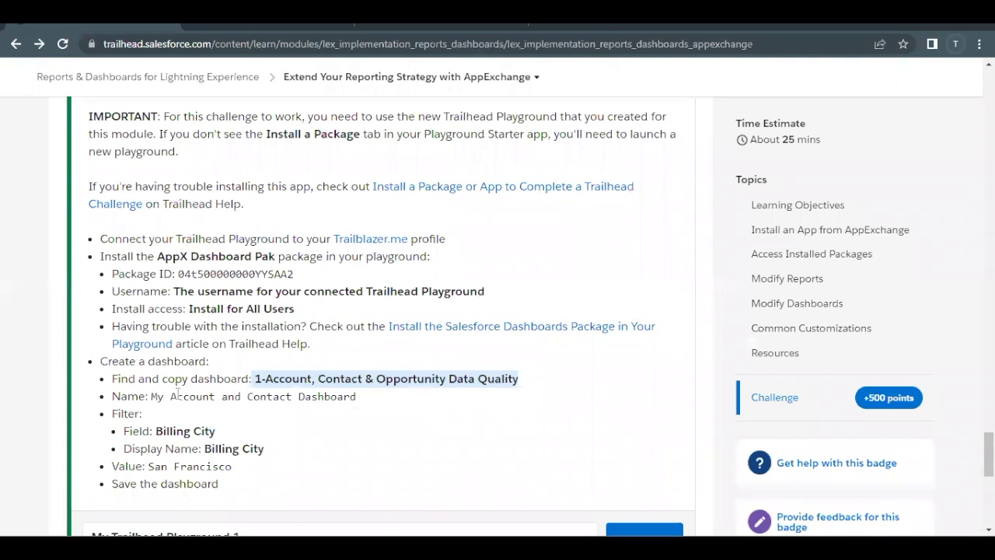
left_click_drag(153, 396, 339, 399)
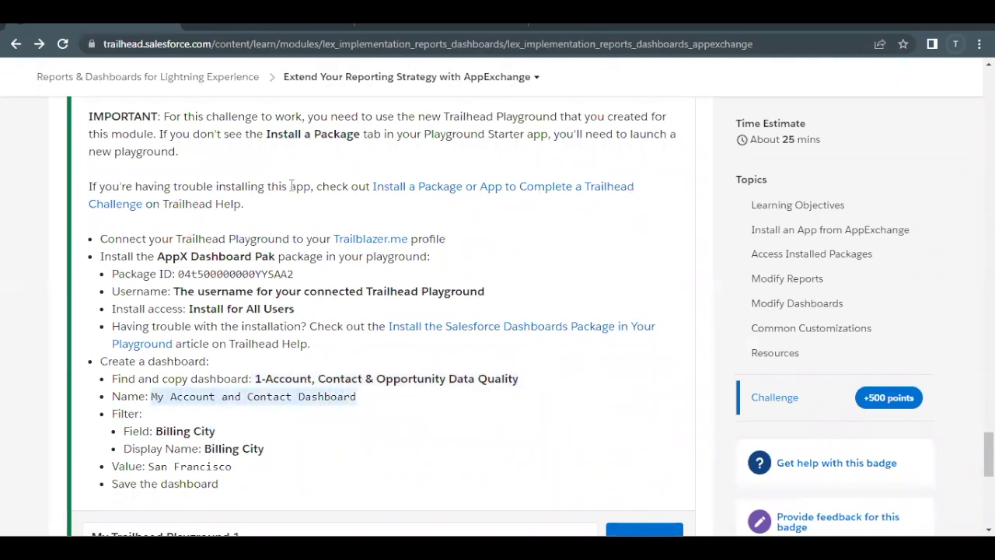
left_click(273, 31)
triple_click(358, 268)
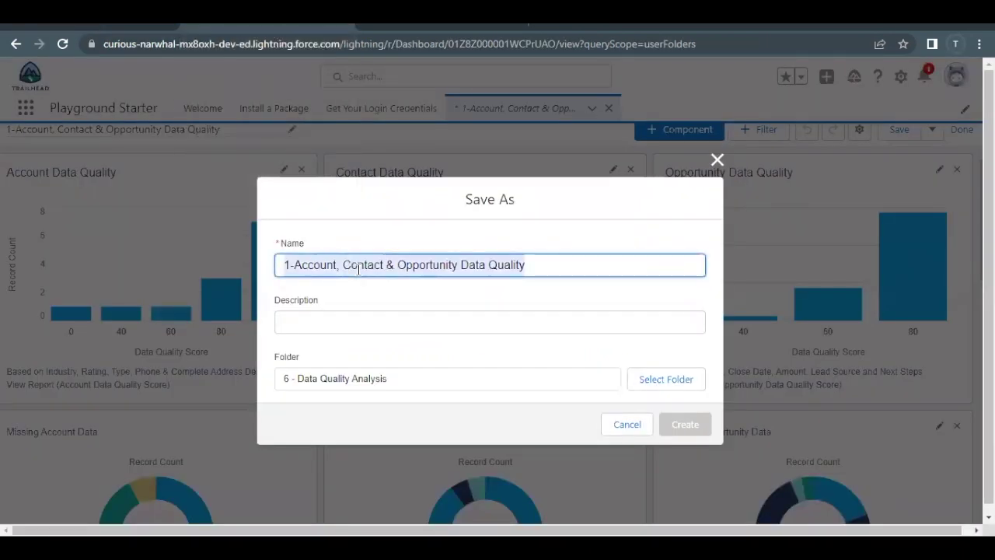
key("BackSpace")
type("My Account and Contact Dashboard")
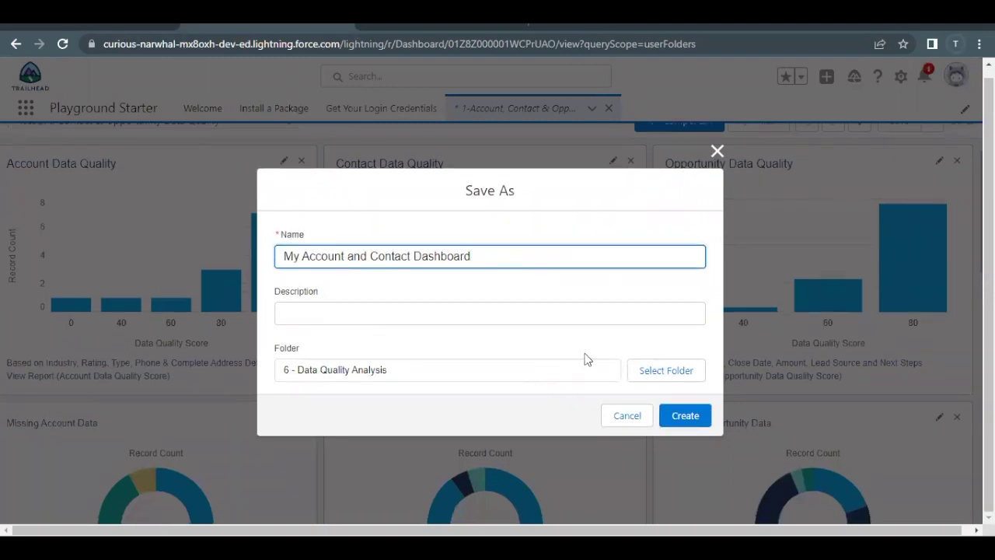
Step: Create the copy in the 6 - Data Quality Analysis folder
left_click(68, 26)
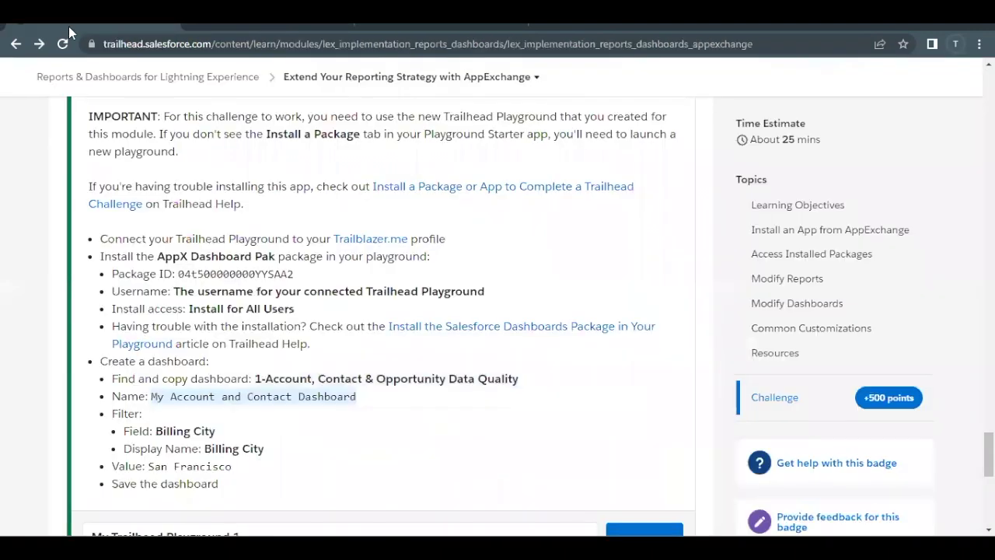
scroll(227, 441, "down", 1)
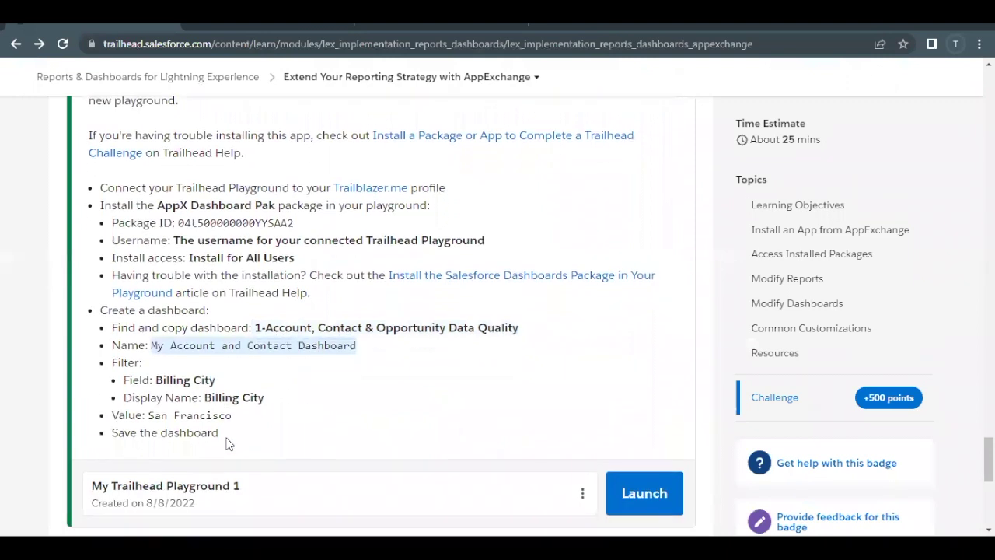
left_click(264, 31)
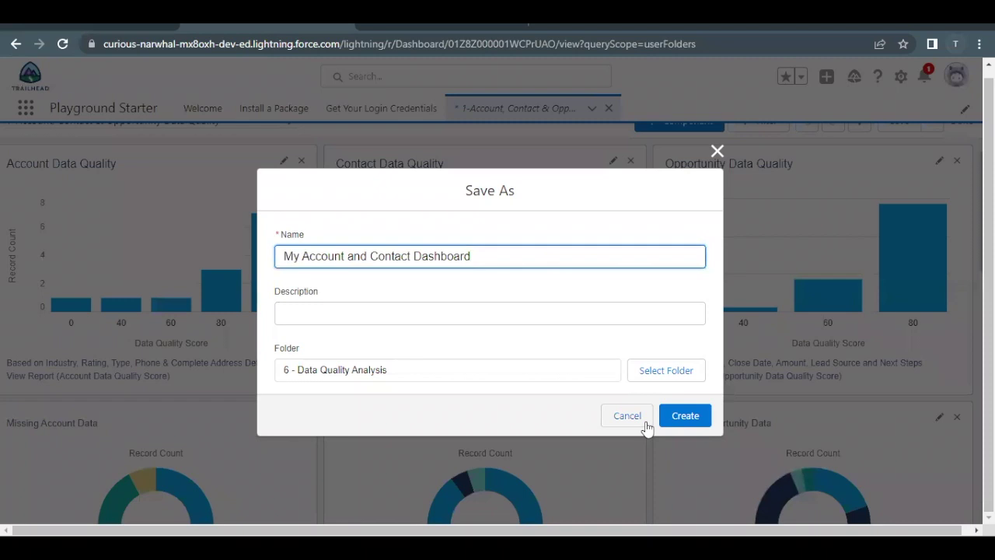
left_click(670, 423)
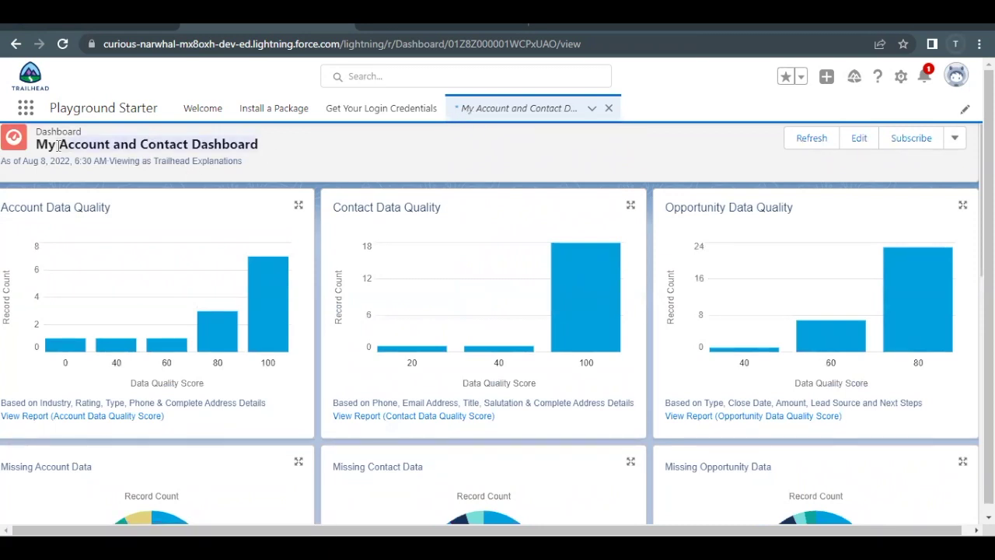
Step: Edit the copied dashboard and review the required Billing City filter with value San Francisco
left_click(861, 139)
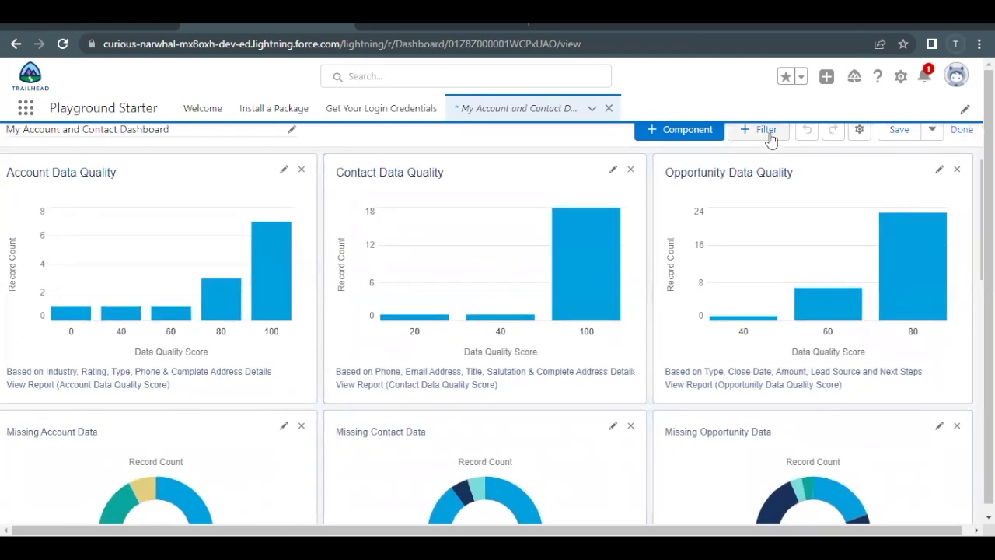
left_click(66, 15)
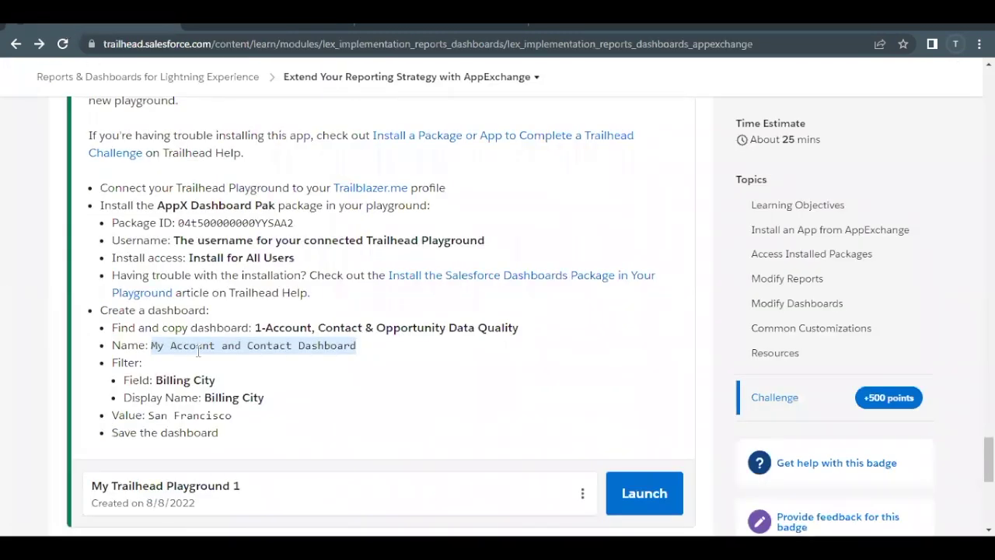
left_click(184, 373)
left_click_drag(154, 380, 215, 380)
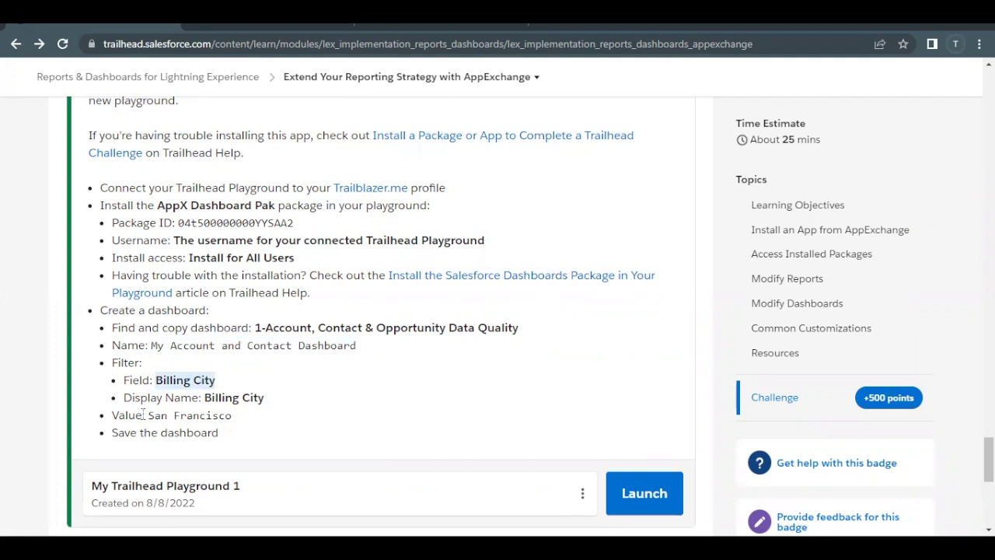
left_click(152, 380)
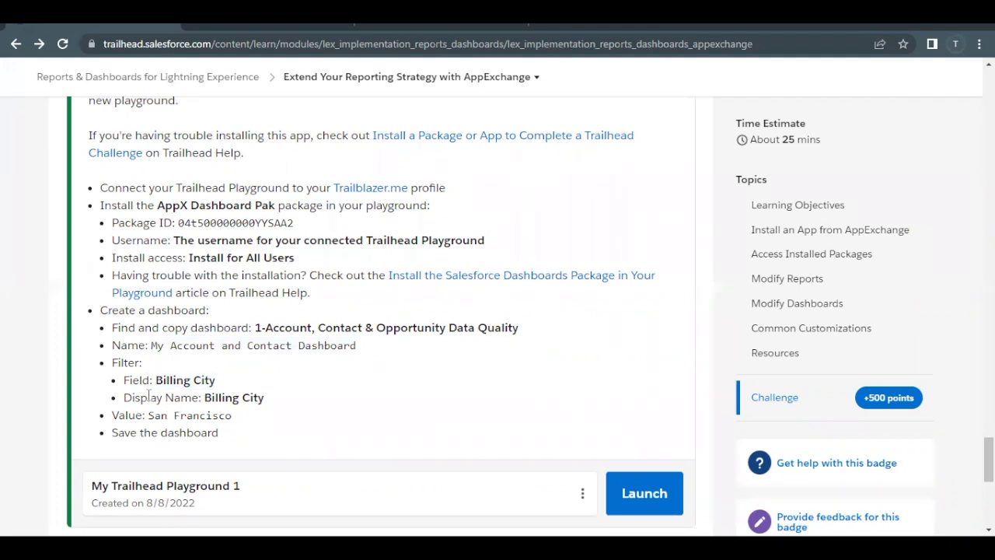
left_click_drag(202, 397, 289, 398)
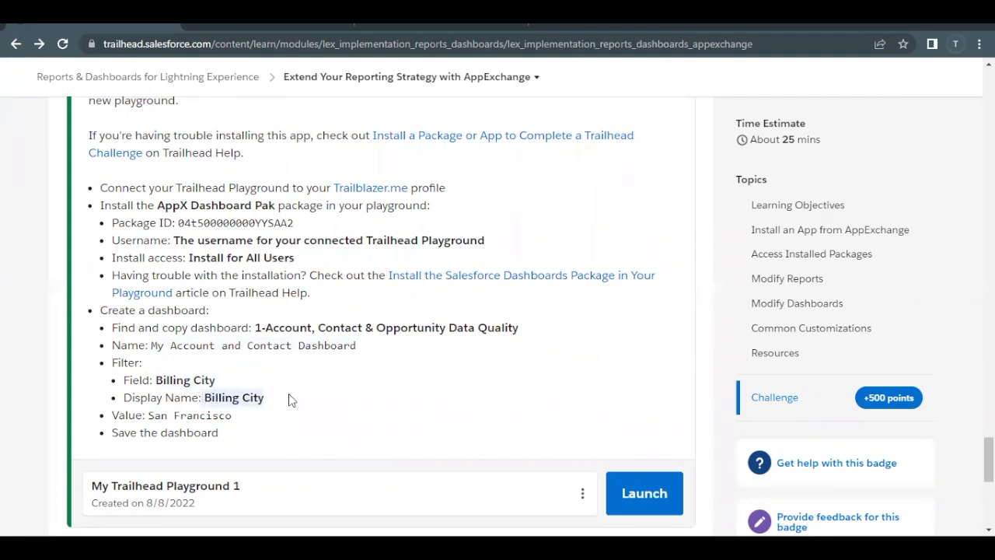
left_click(130, 417)
left_click_drag(147, 417, 241, 422)
key("ctrl+c")
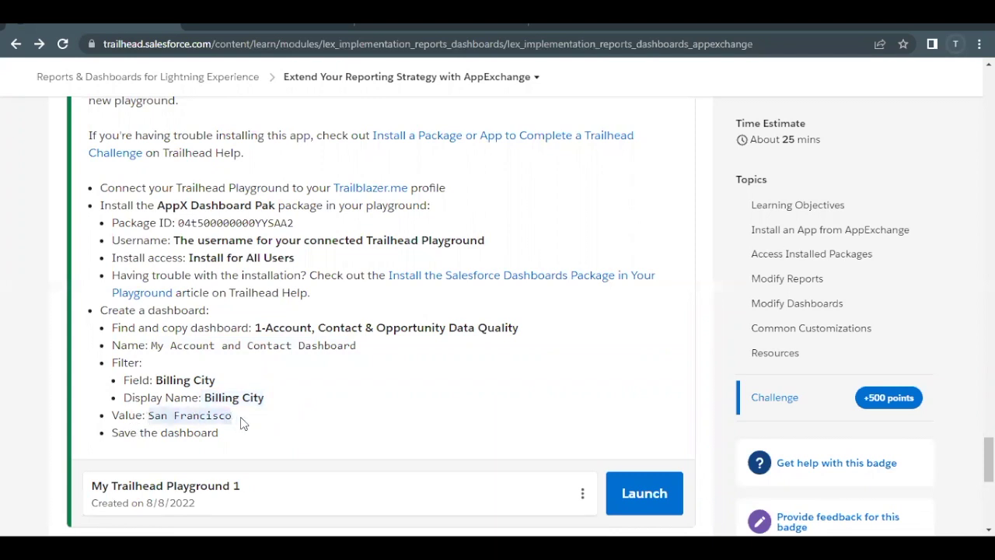
left_click(249, 31)
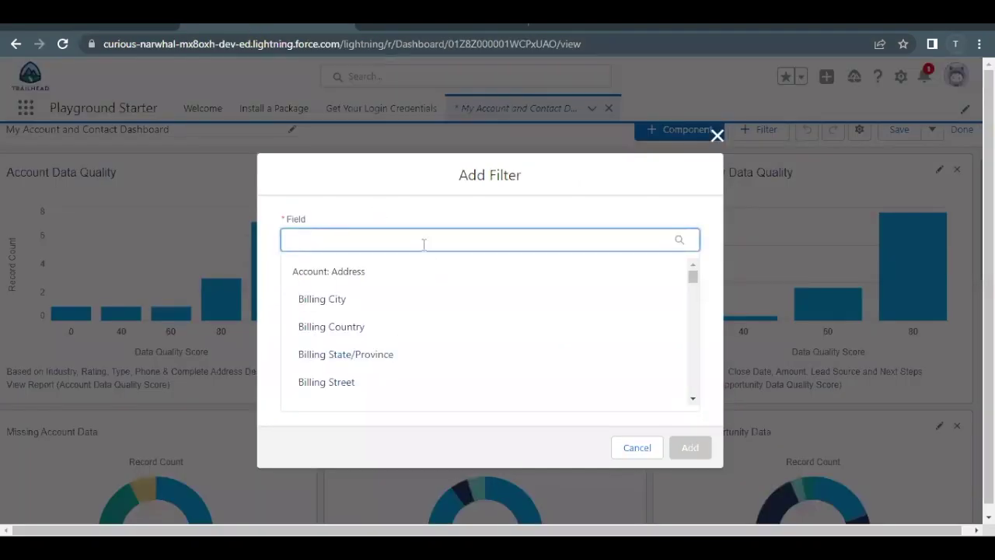
Step: Add a Billing City filter with the value equals San Francisco to the dashboard
left_click(335, 300)
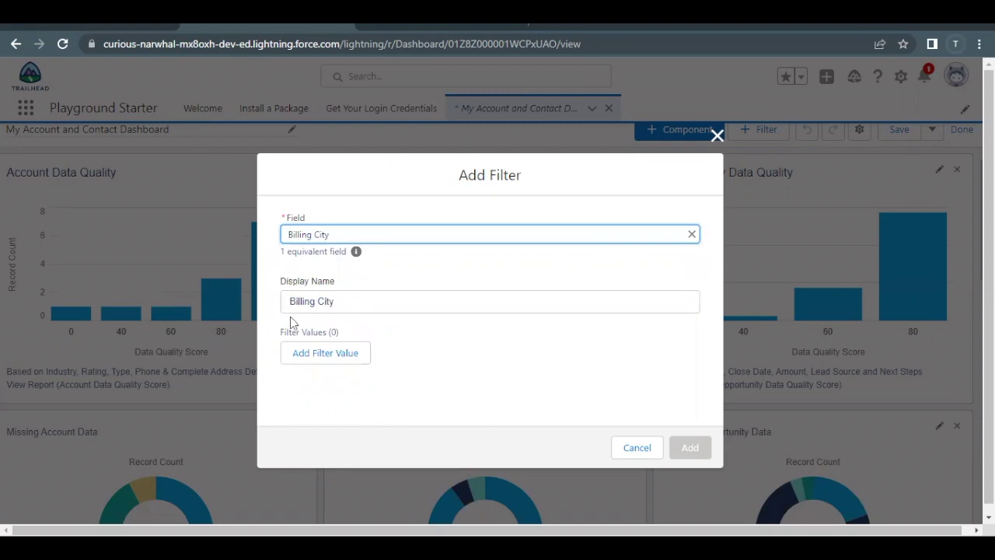
left_click(326, 356)
left_click(521, 355)
key("ctrl+v")
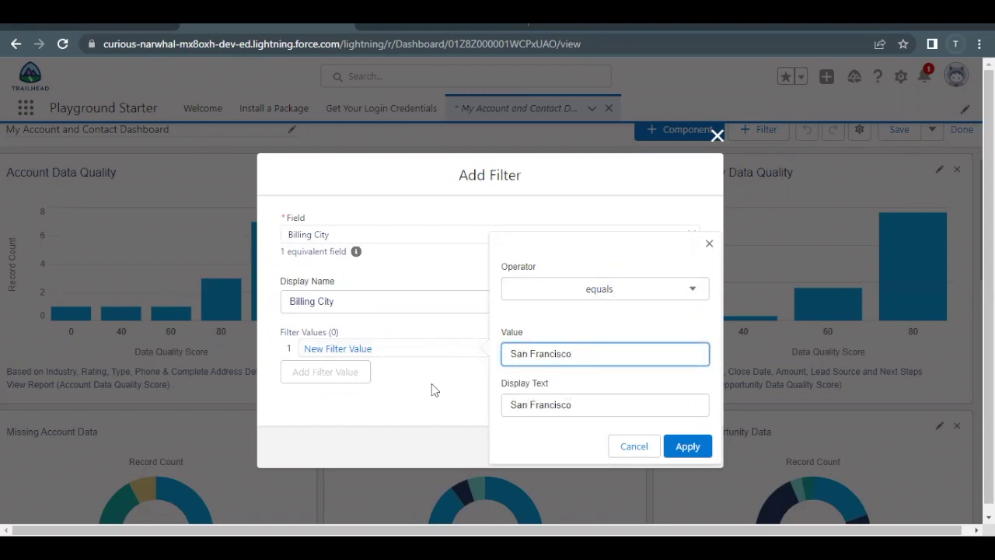
left_click(688, 448)
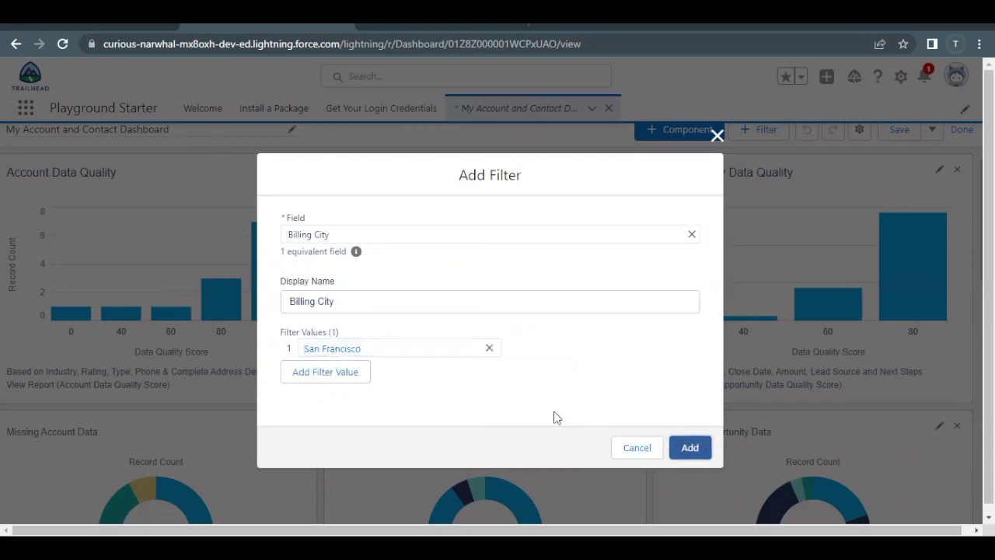
key("Return")
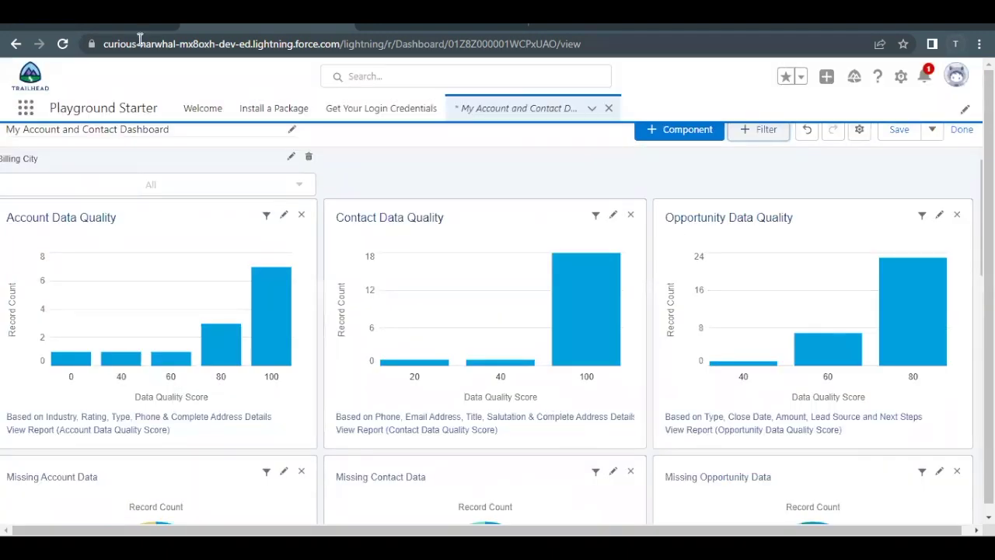
Step: Save the filtered dashboard after checking the remaining Trailhead step, then return to Trailhead
left_click(114, 34)
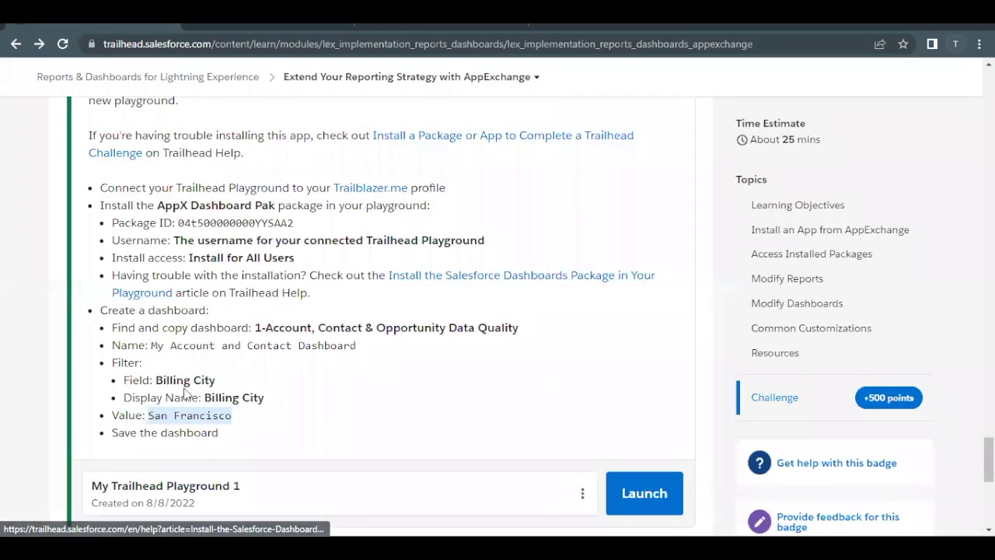
left_click_drag(113, 437, 289, 446)
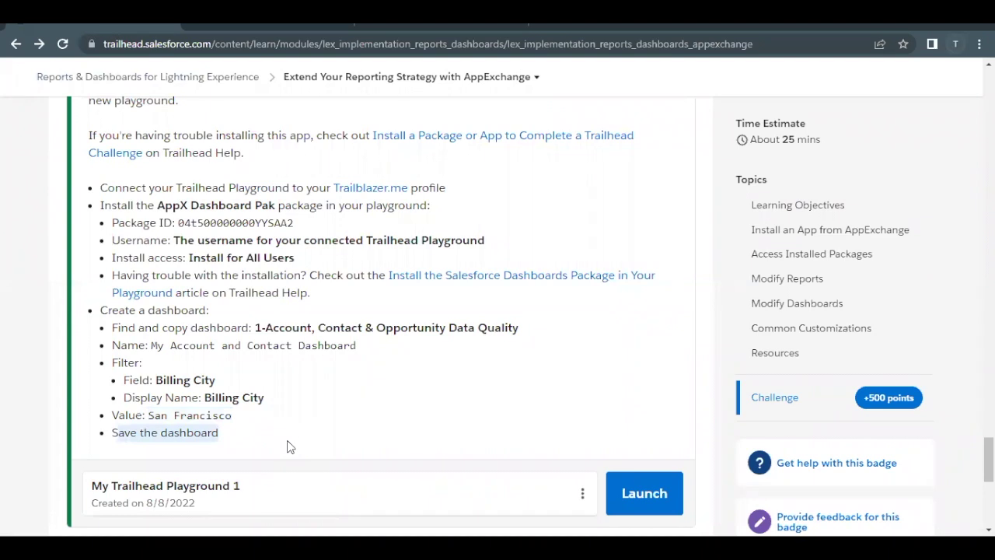
left_click(297, 31)
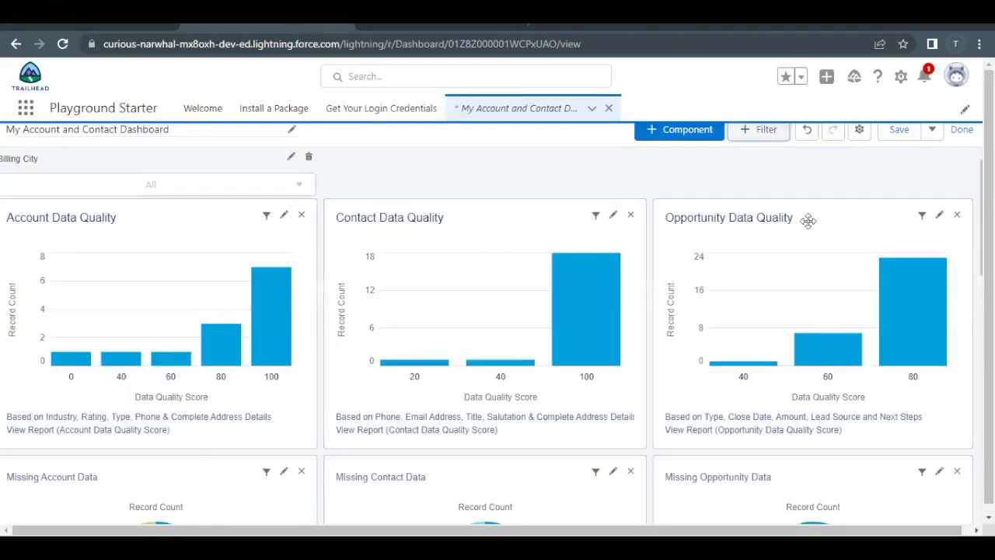
left_click(900, 132)
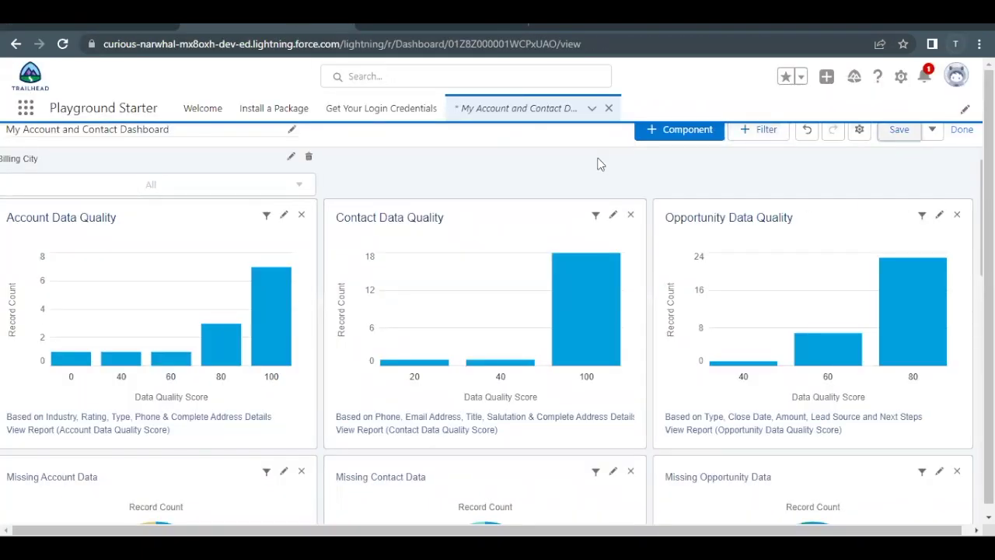
left_click(898, 132)
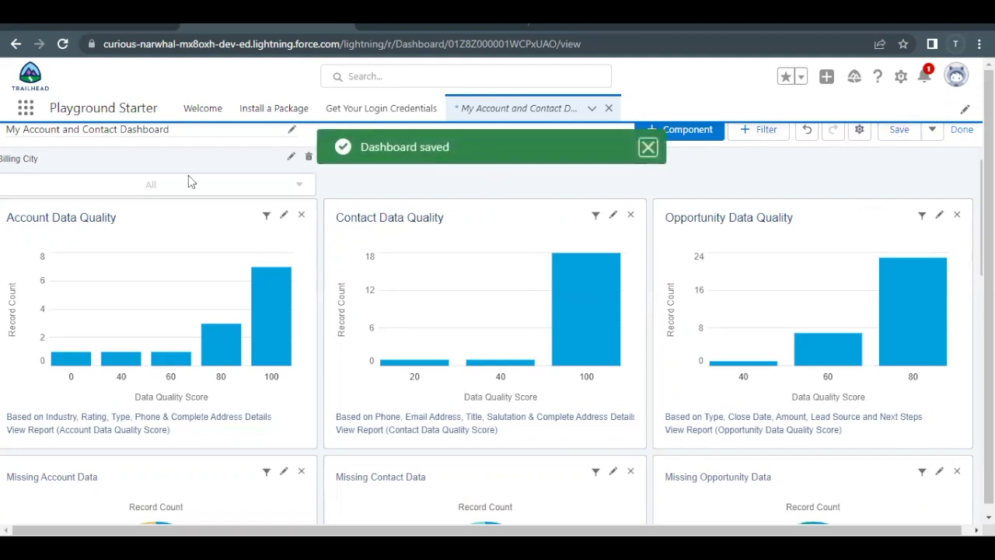
left_click(103, 29)
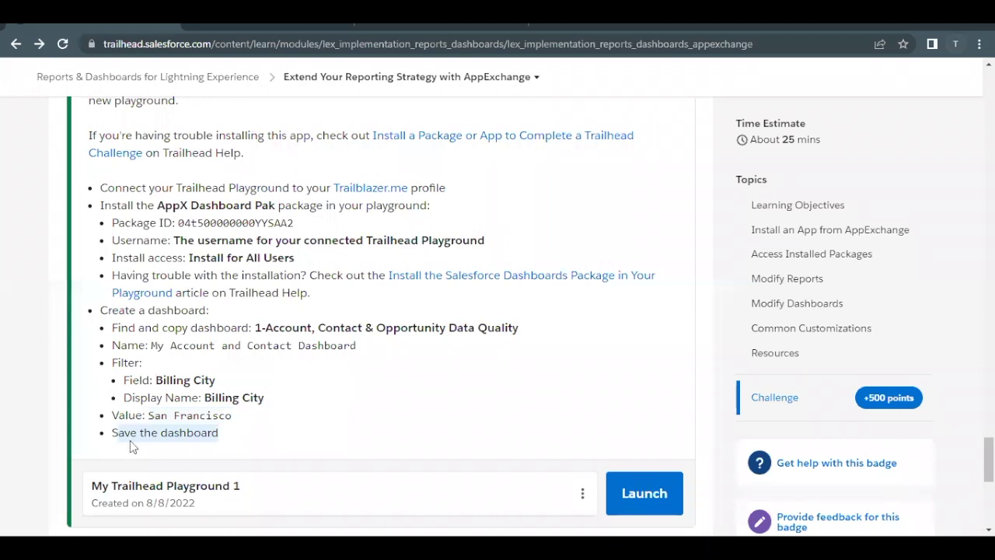
Step: Submit the challenge check for 500 points to earn the Reports & Dashboards badge
scroll(130, 440, "down", 3)
left_click(177, 350)
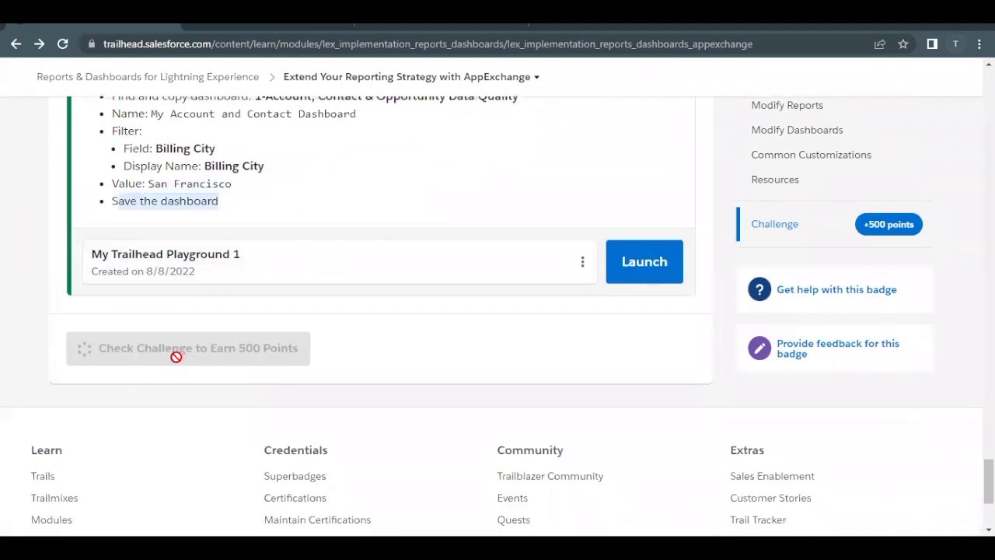